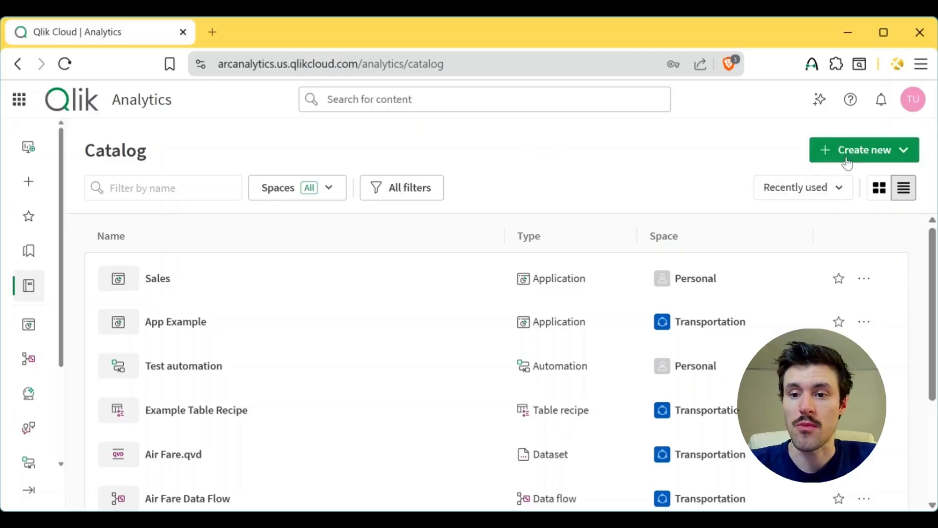
Step: Create a new shared space named IT Department, leaving the description empty
{"action": "left_click", "coordinate": [865, 151]}
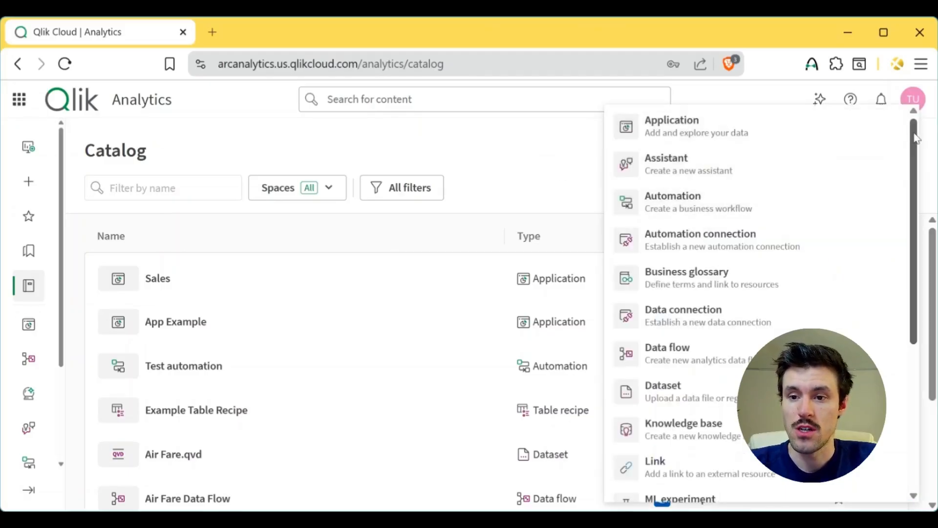
{"action": "scroll", "coordinate": [914, 147], "scroll_direction": "down", "scroll_amount": 5}
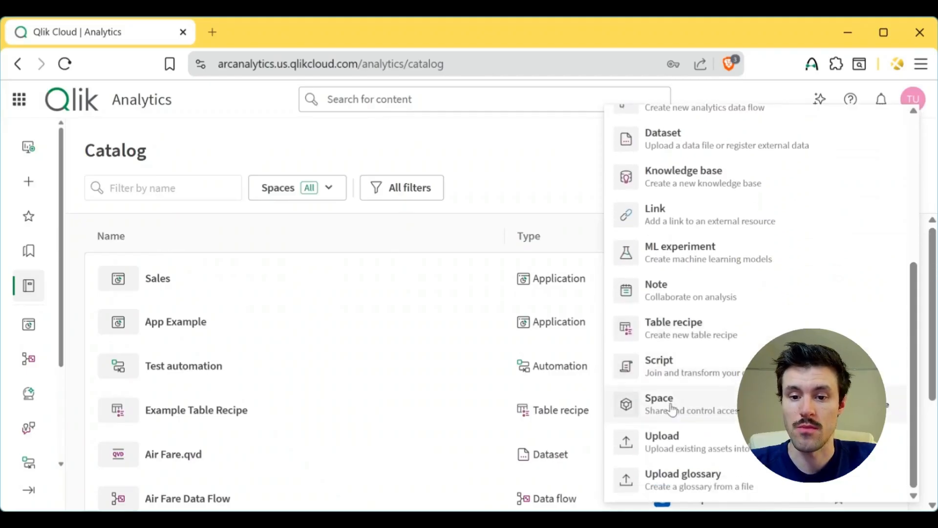
{"action": "left_click", "coordinate": [704, 404]}
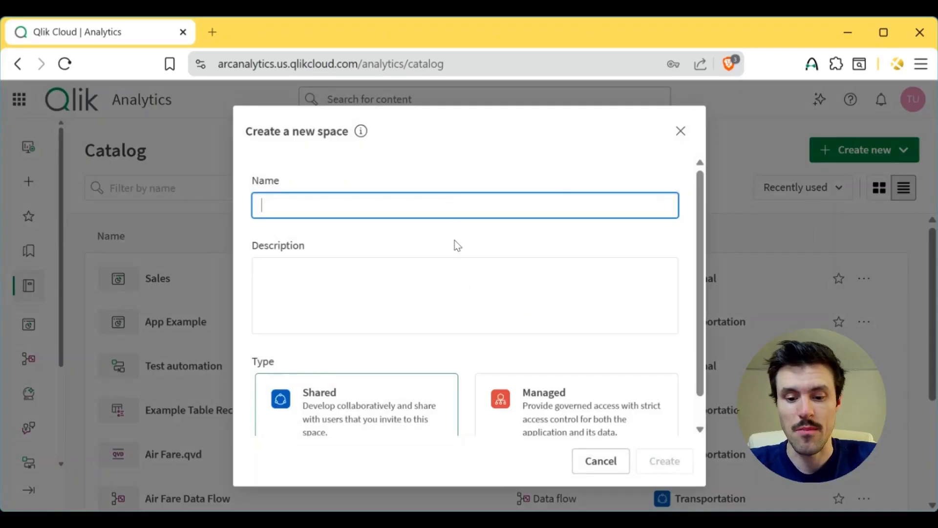
{"action": "type", "text": "IT D"}
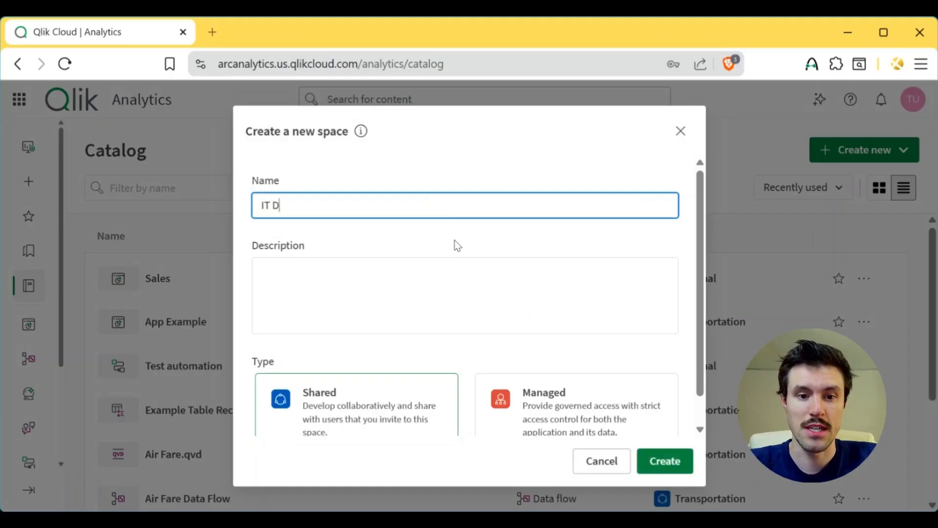
{"action": "type", "text": "epartment"}
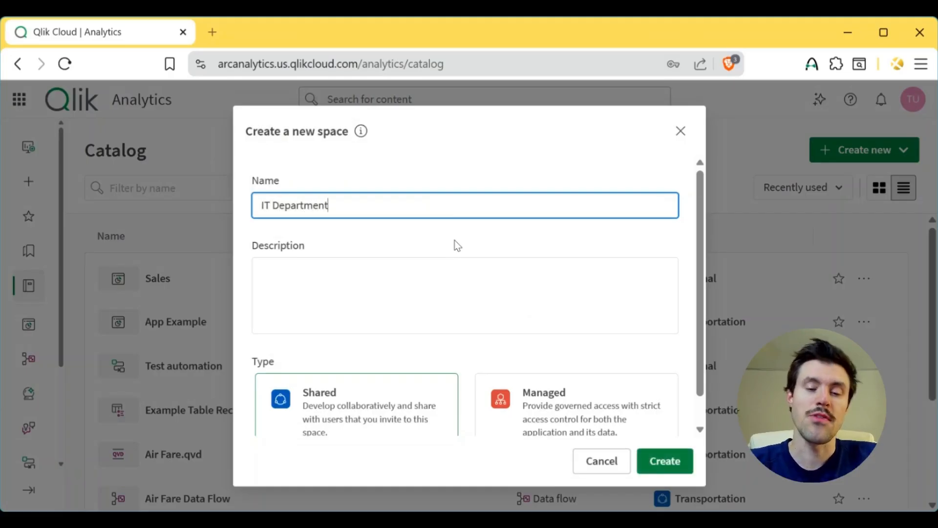
{"action": "key", "text": "Tab"}
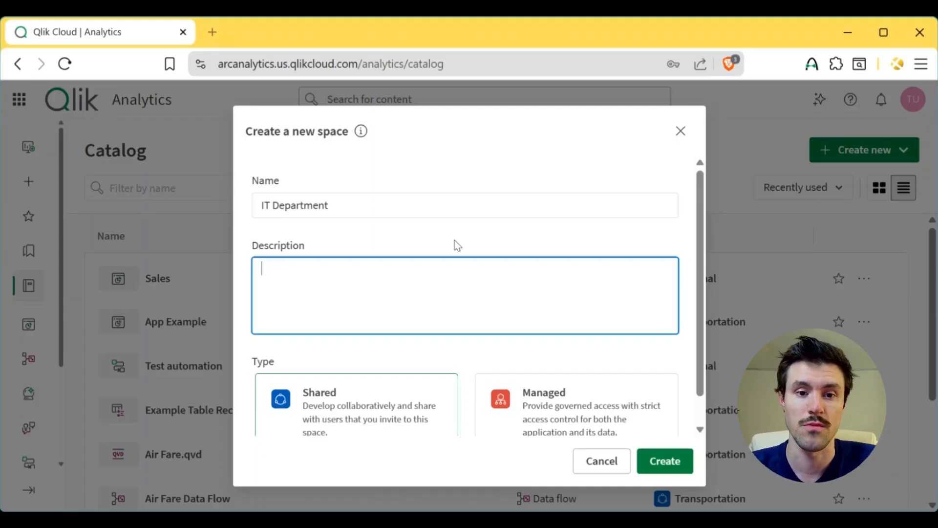
{"action": "scroll", "coordinate": [455, 245], "scroll_direction": "down", "scroll_amount": 1}
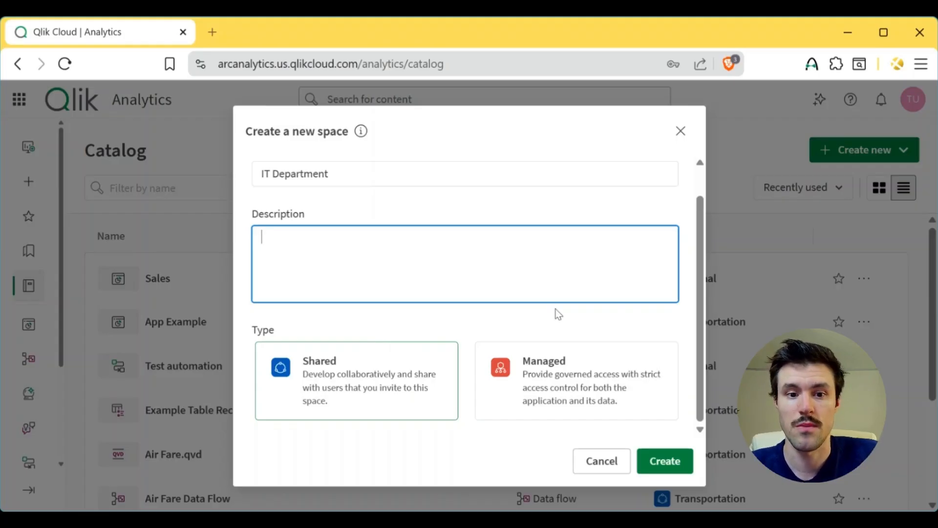
{"action": "left_click", "coordinate": [364, 366]}
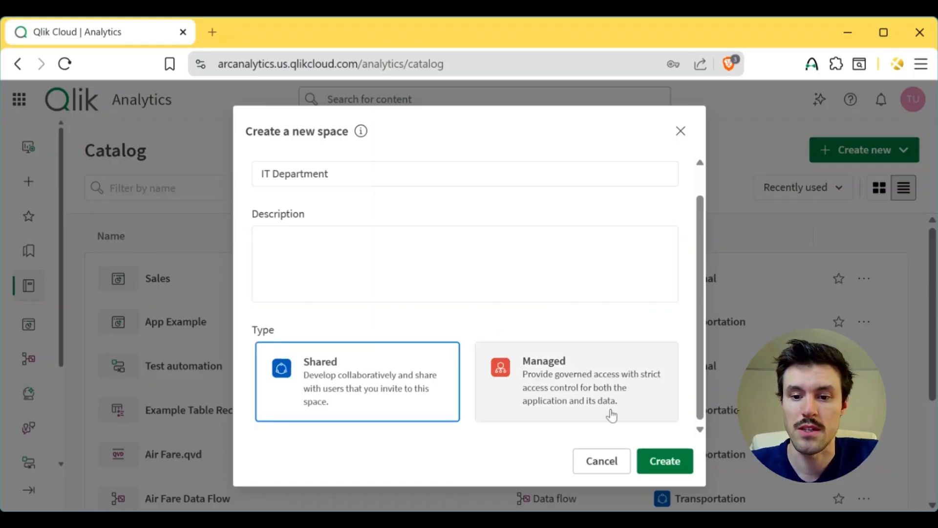
{"action": "left_click", "coordinate": [669, 462]}
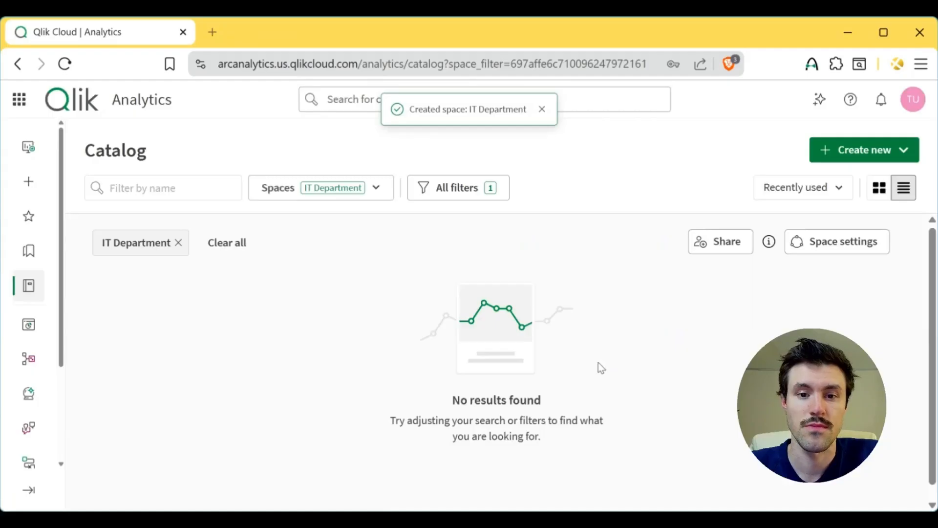
{"action": "left_click", "coordinate": [541, 110]}
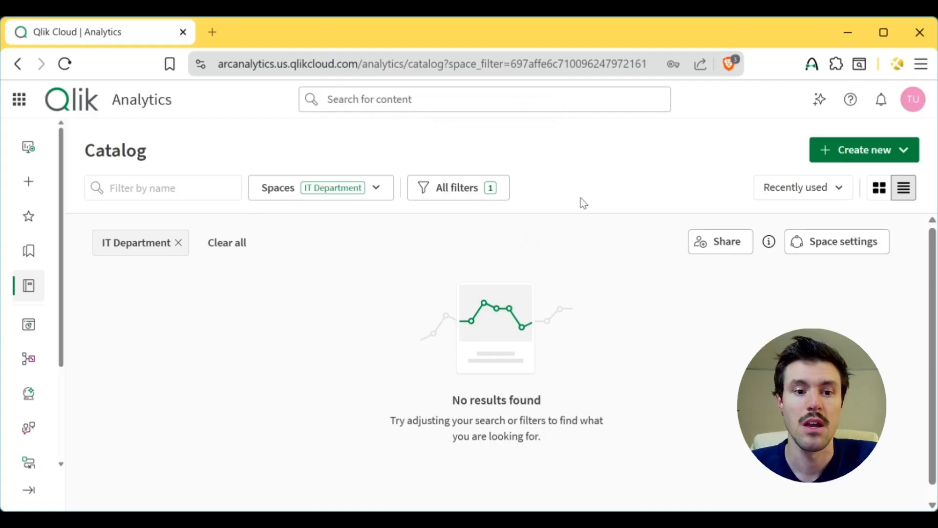
Step: Create a new application named IT Devices in the IT Department space and have it open on creation
{"action": "left_click", "coordinate": [868, 154]}
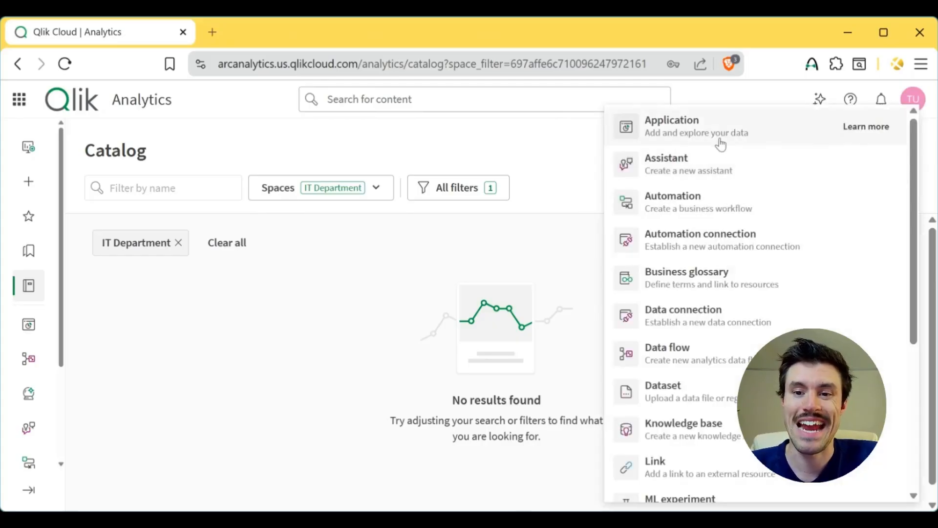
{"action": "left_click", "coordinate": [742, 133]}
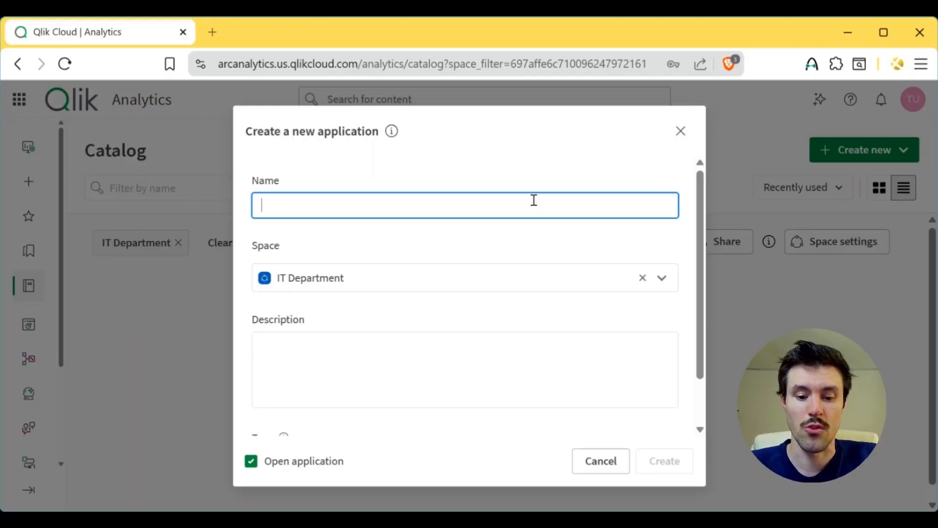
{"action": "type", "text": "IT Devices"}
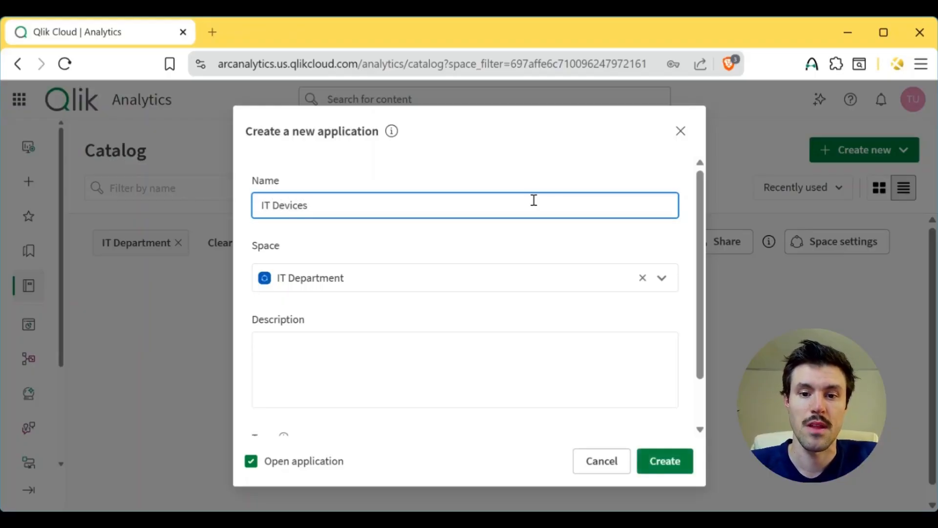
{"action": "left_click", "coordinate": [530, 242]}
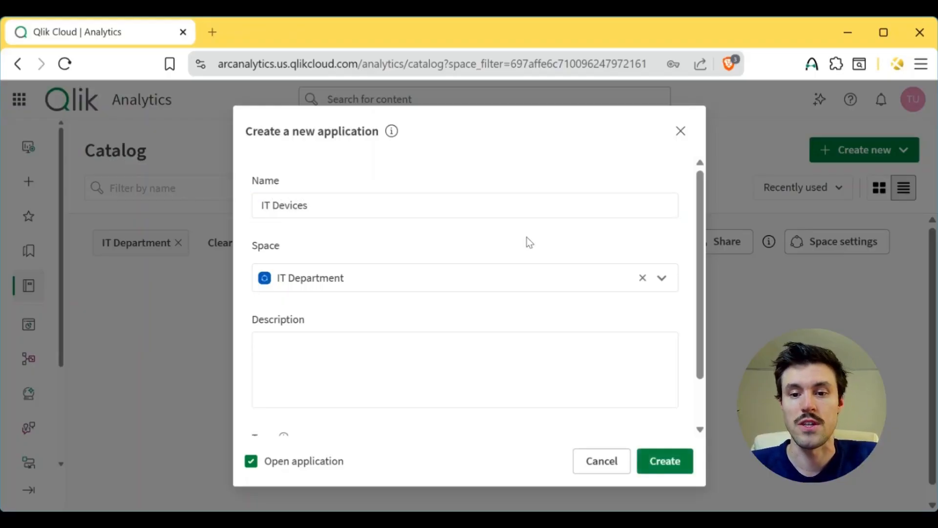
{"action": "scroll", "coordinate": [530, 242], "scroll_direction": "down", "scroll_amount": 2}
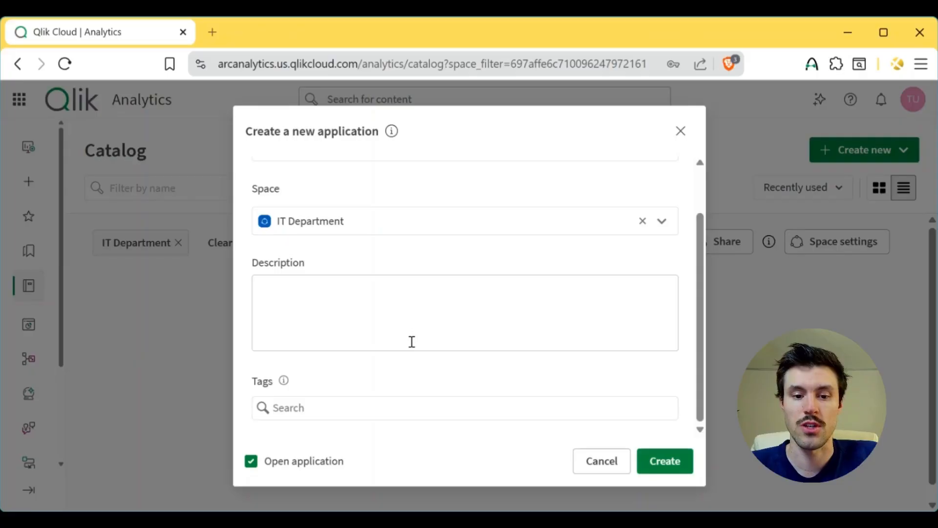
{"action": "left_click", "coordinate": [671, 465]}
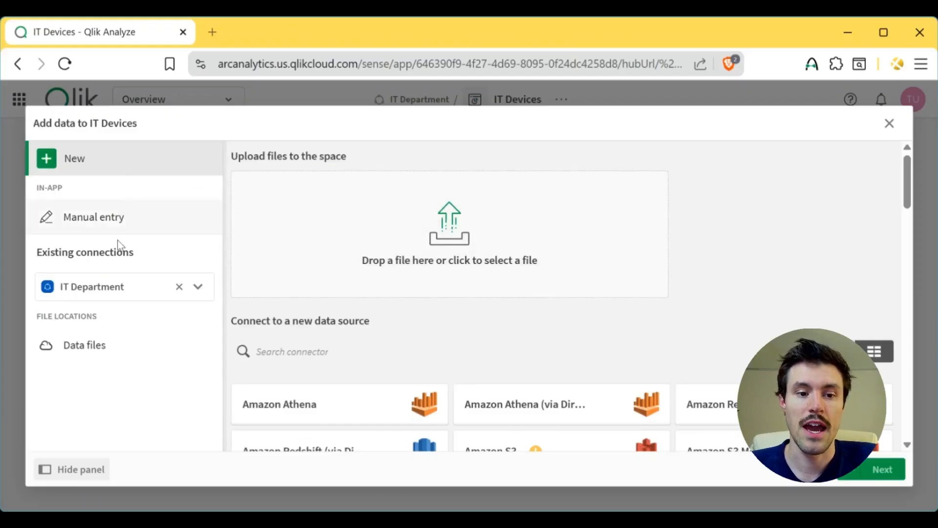
Step: Upload iot_devices_basic.qvd into the DataFiles folder of the IT Department space
{"action": "left_click", "coordinate": [78, 230]}
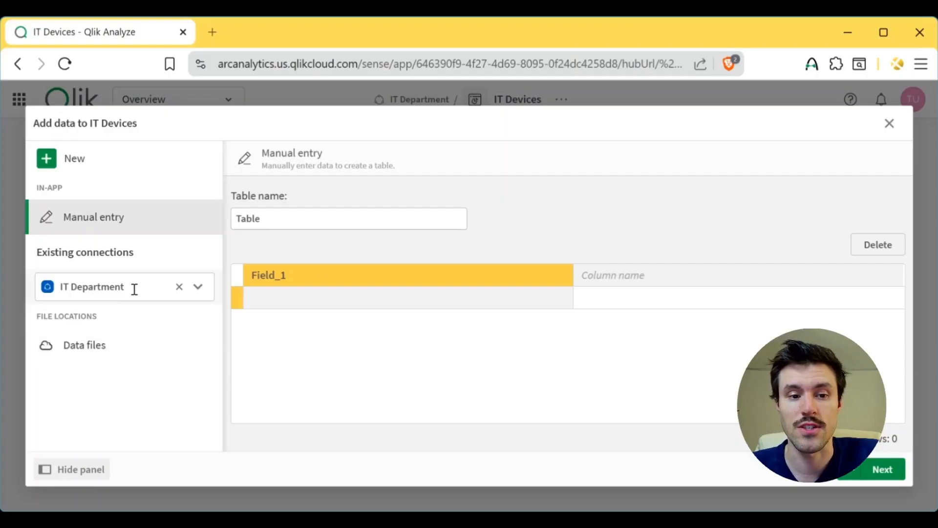
{"action": "left_click_drag", "start_coordinate": [132, 287], "coordinate": [57, 288]}
{"action": "left_click", "coordinate": [82, 331]}
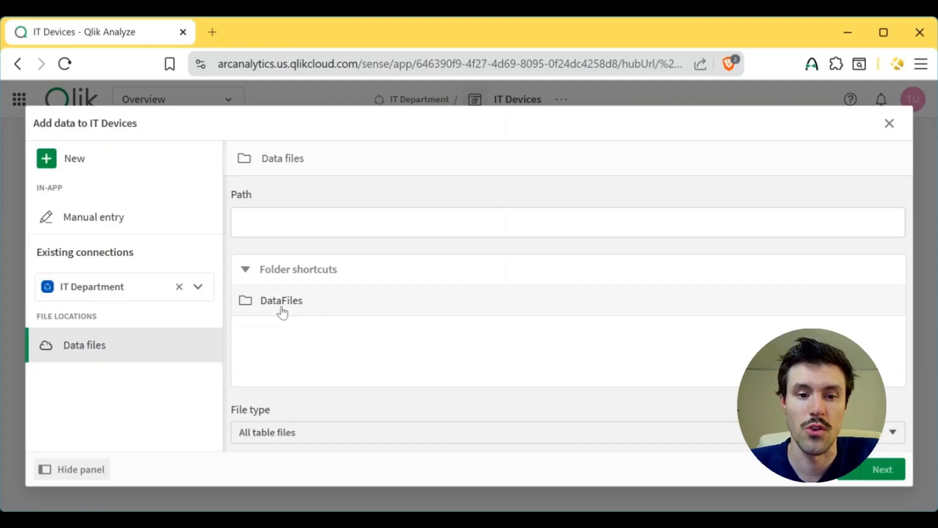
{"action": "left_click", "coordinate": [312, 307]}
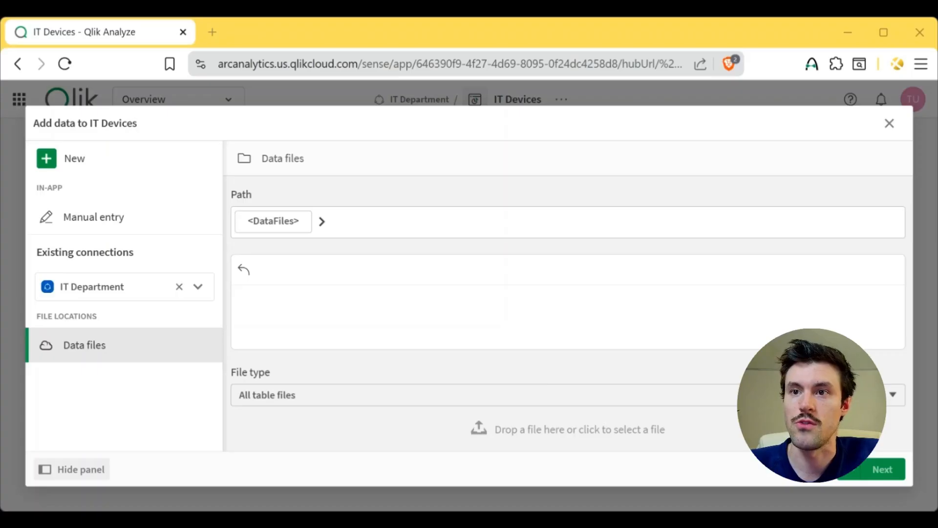
{"action": "left_click_drag", "start_coordinate": [333, 166], "coordinate": [463, 414]}
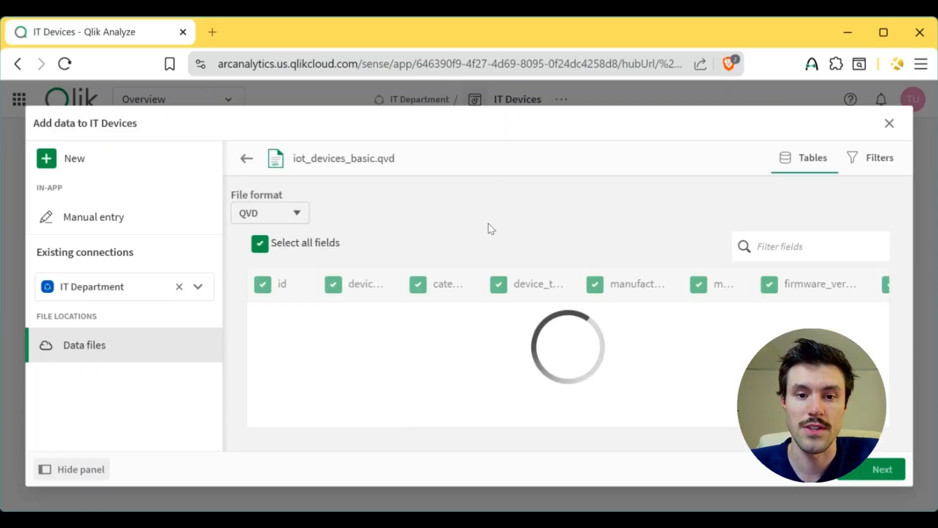
Step: Load the iot_devices_basic.qvd table into the application in QVD format with all fields selected, including the MAC and IP address fields
{"action": "left_click", "coordinate": [298, 218]}
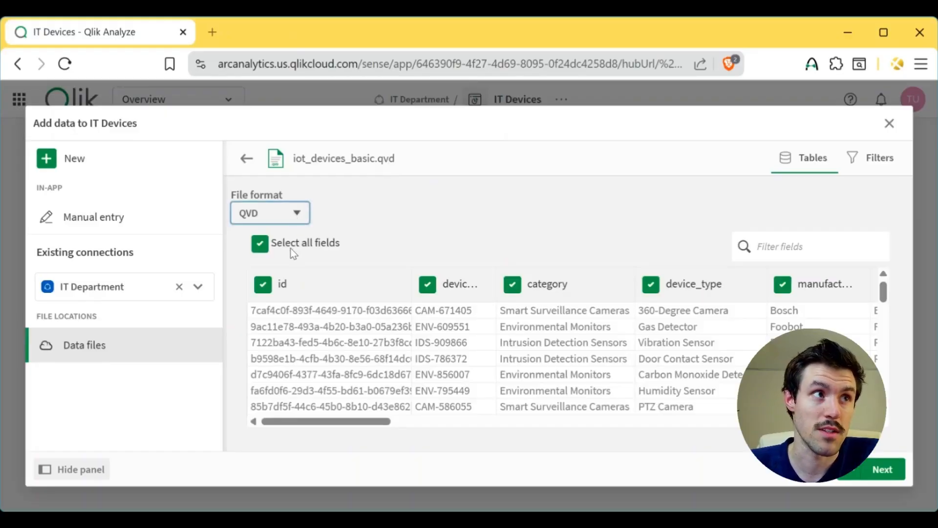
{"action": "left_click", "coordinate": [338, 242]}
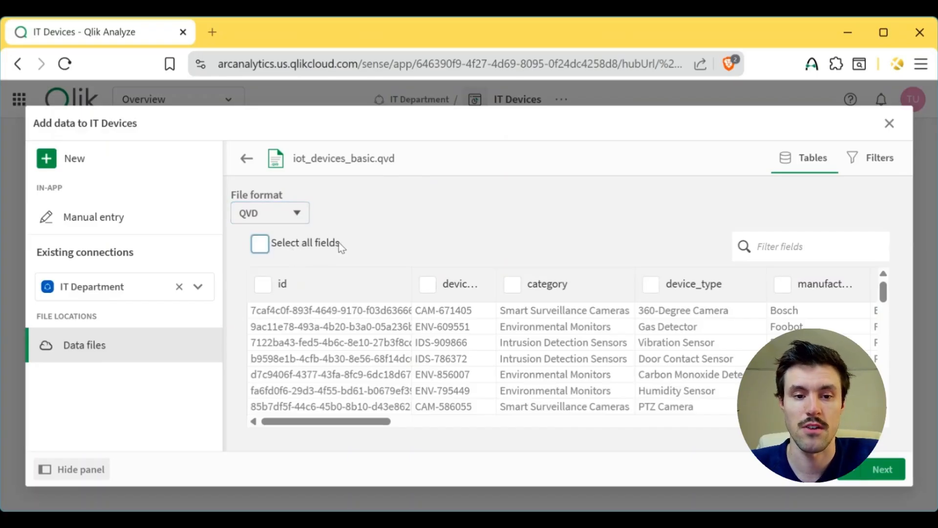
{"action": "left_click", "coordinate": [271, 242]}
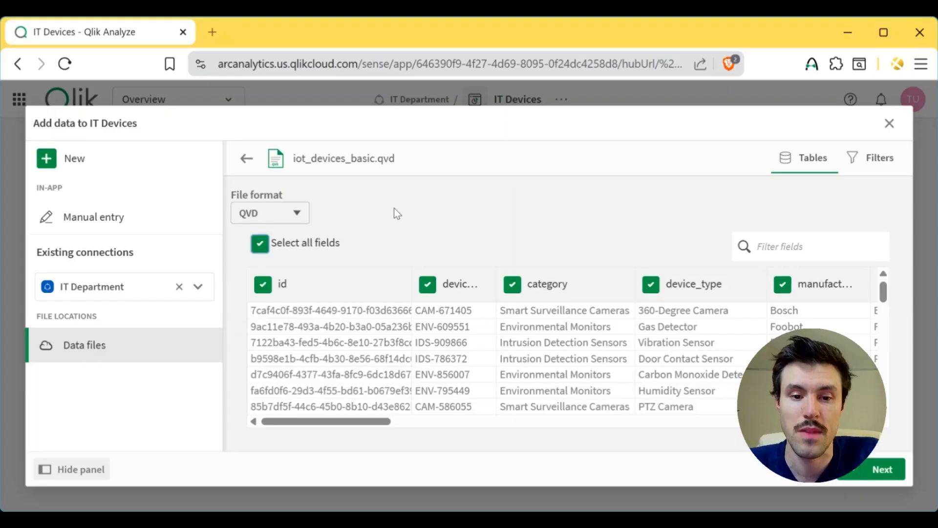
{"action": "left_click_drag", "start_coordinate": [353, 421], "coordinate": [518, 429]}
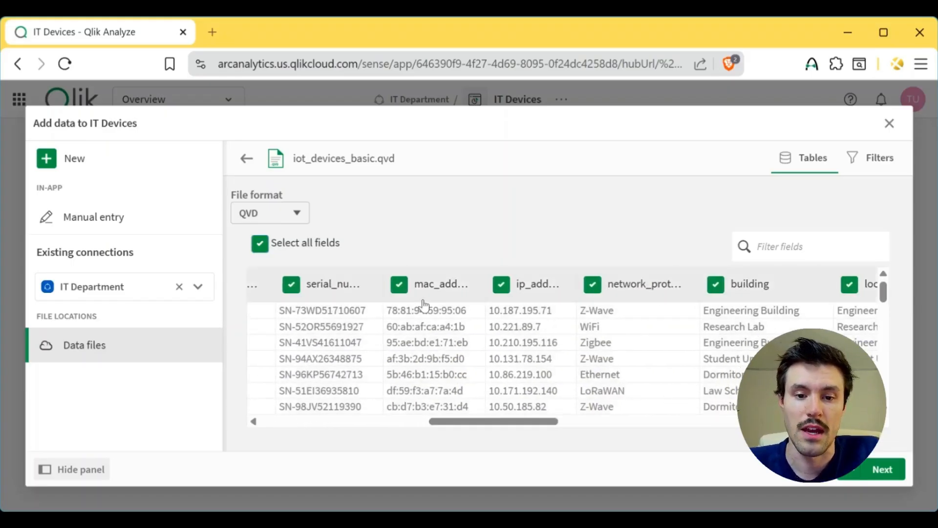
{"action": "left_click", "coordinate": [399, 284]}
{"action": "left_click", "coordinate": [399, 284]}
{"action": "left_click", "coordinate": [501, 284]}
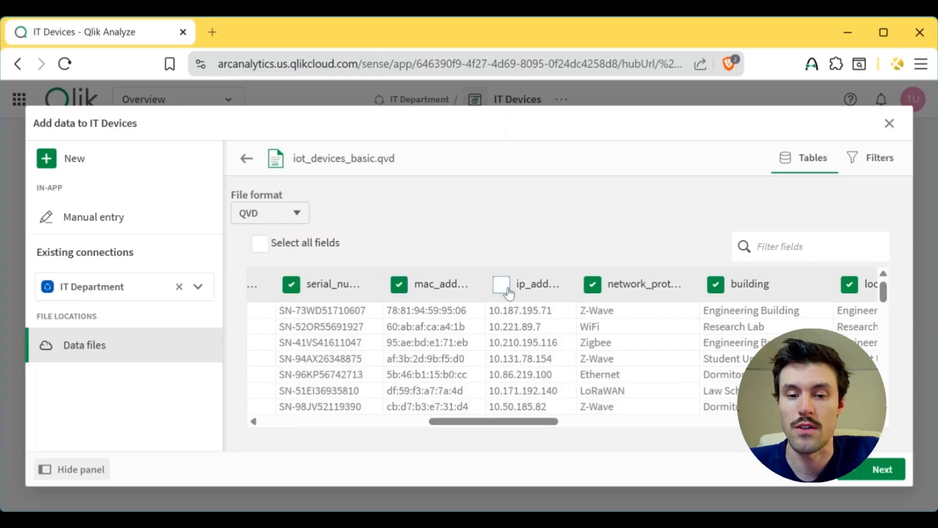
{"action": "left_click", "coordinate": [502, 284]}
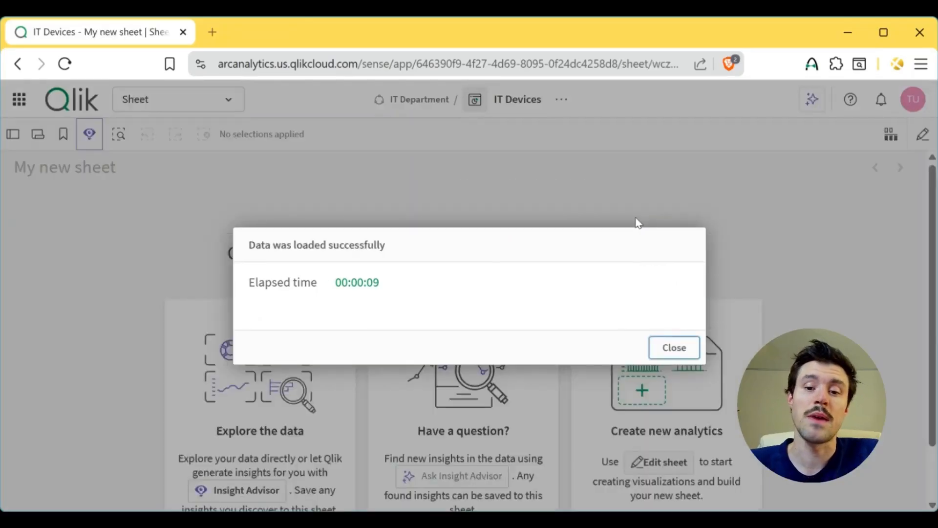
{"action": "left_click", "coordinate": [657, 347]}
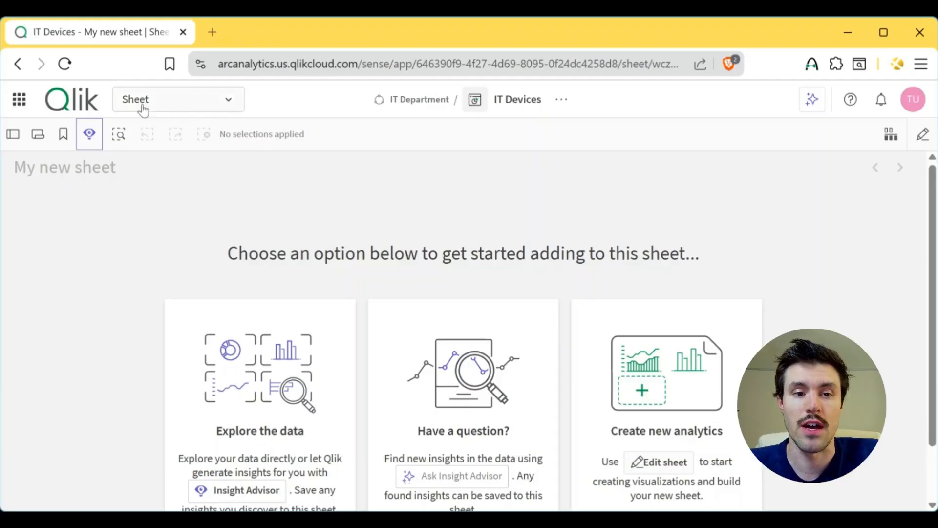
Step: Open the Data manager and examine the fields and sample rows of the iot_devices_basic table
{"action": "left_click", "coordinate": [193, 110]}
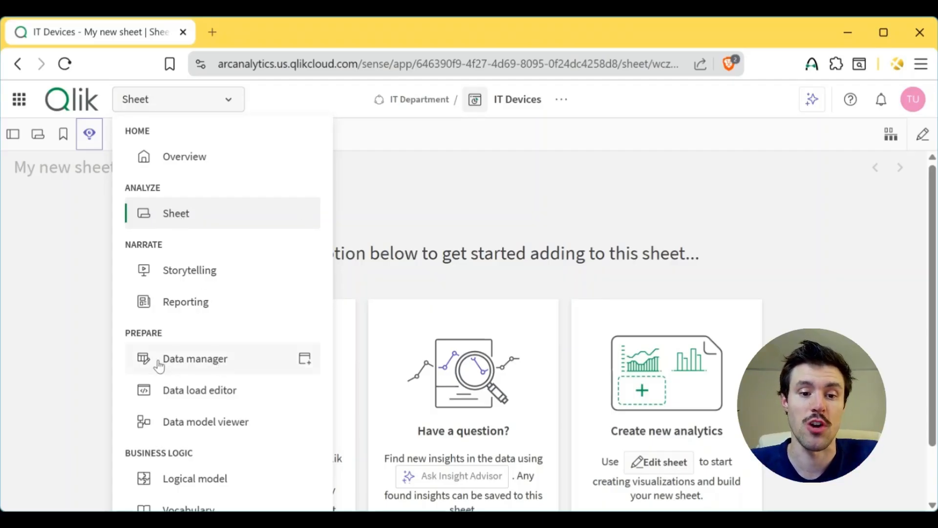
{"action": "left_click", "coordinate": [247, 360]}
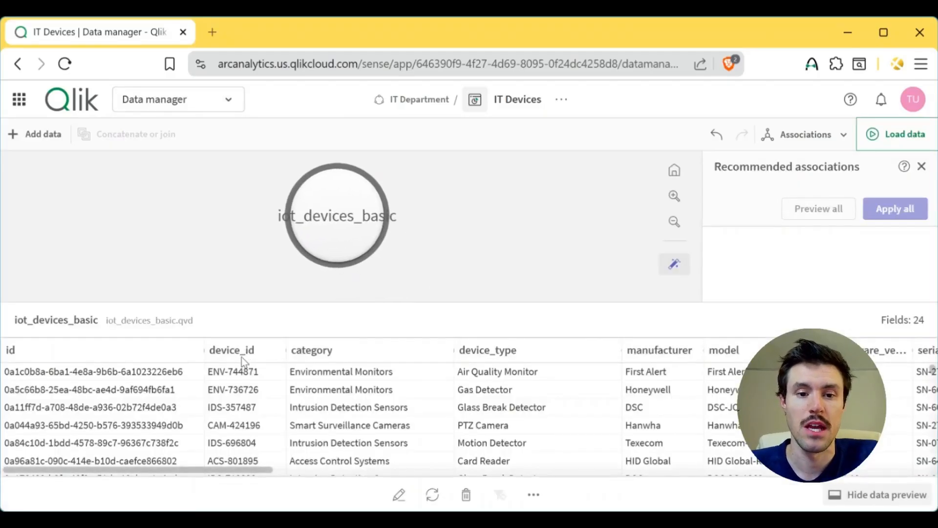
{"action": "mouse_move", "coordinate": [335, 241]}
{"action": "left_mouse_down"}
{"action": "mouse_move", "coordinate": [307, 251]}
{"action": "mouse_move", "coordinate": [362, 236]}
{"action": "mouse_move", "coordinate": [327, 233]}
{"action": "left_mouse_up"}
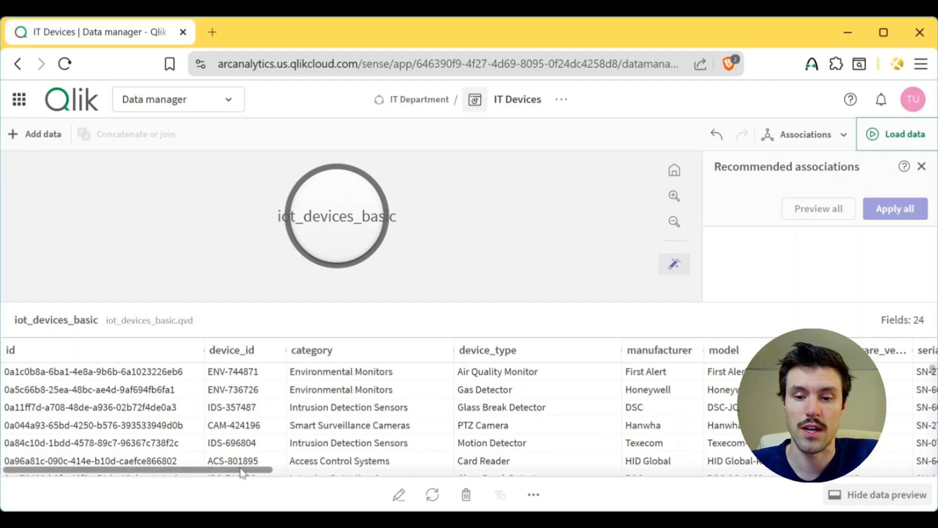
{"action": "left_click_drag", "start_coordinate": [239, 469], "coordinate": [599, 464]}
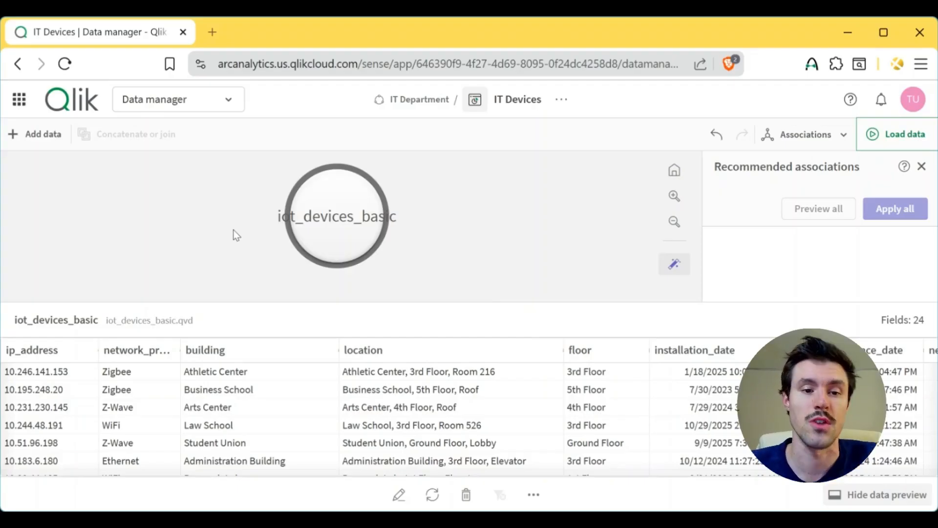
Step: Upload iot_devices_features.qvd to the IT Department space and add it as a table in QVD format with all fields selected
{"action": "left_click", "coordinate": [43, 134]}
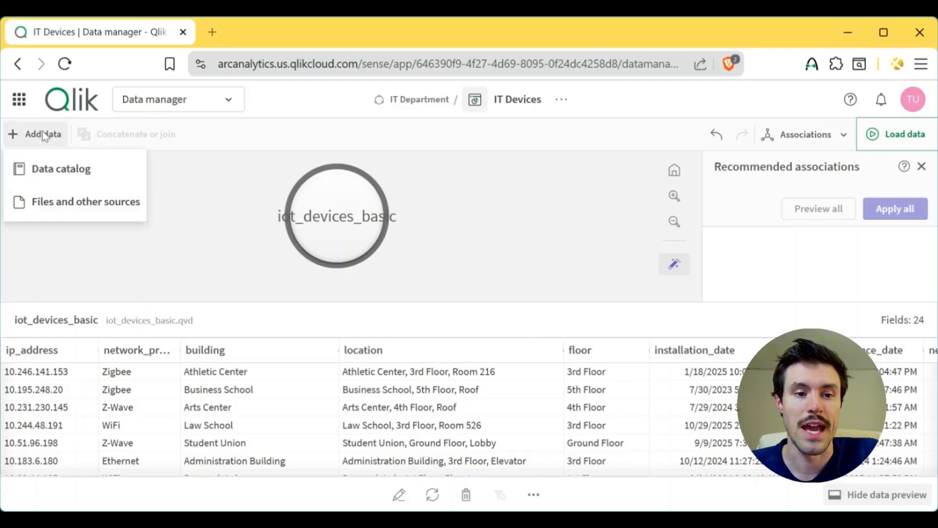
{"action": "left_click", "coordinate": [79, 202]}
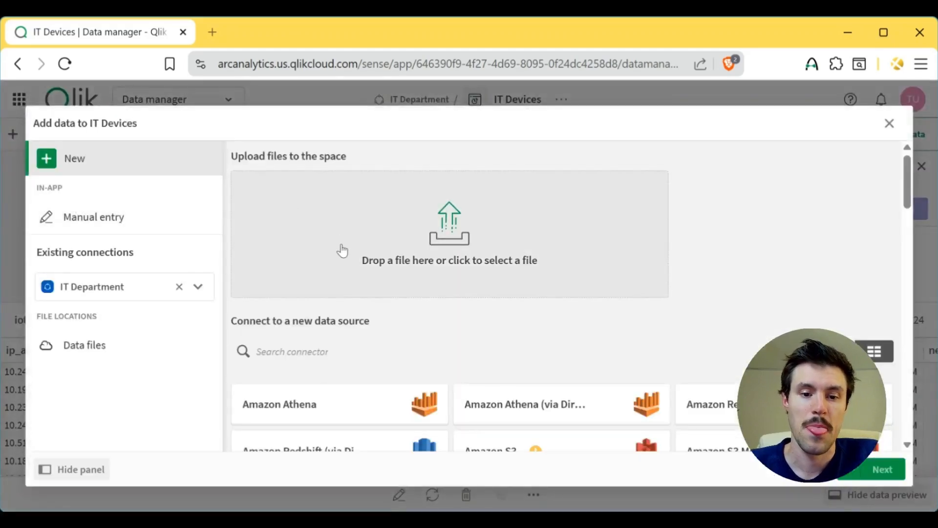
{"action": "left_click_drag", "start_coordinate": [911, 178], "coordinate": [904, 218]}
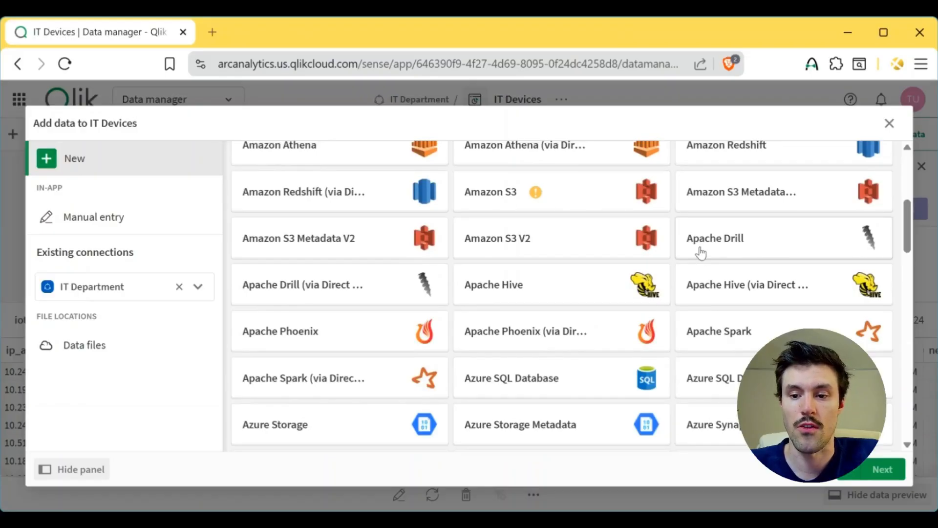
{"action": "scroll", "coordinate": [691, 313], "scroll_direction": "up", "scroll_amount": 5}
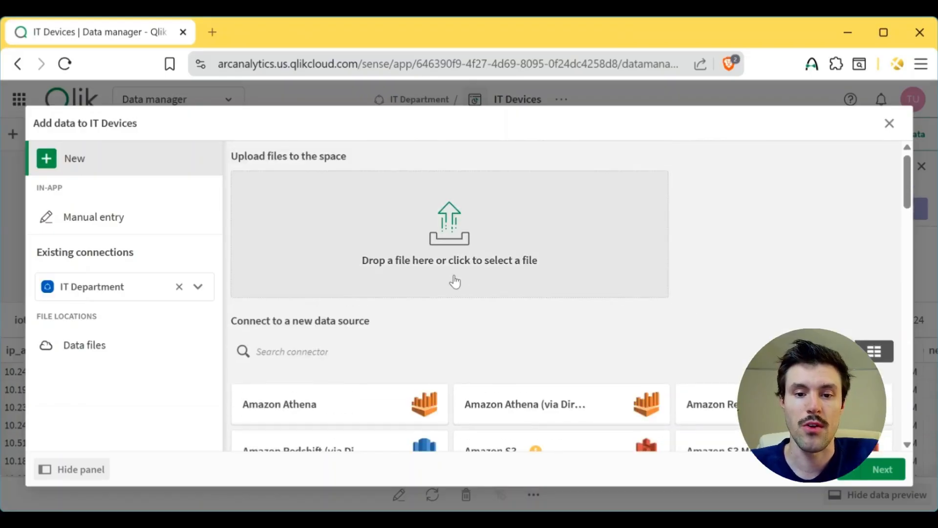
{"action": "left_click", "coordinate": [446, 256]}
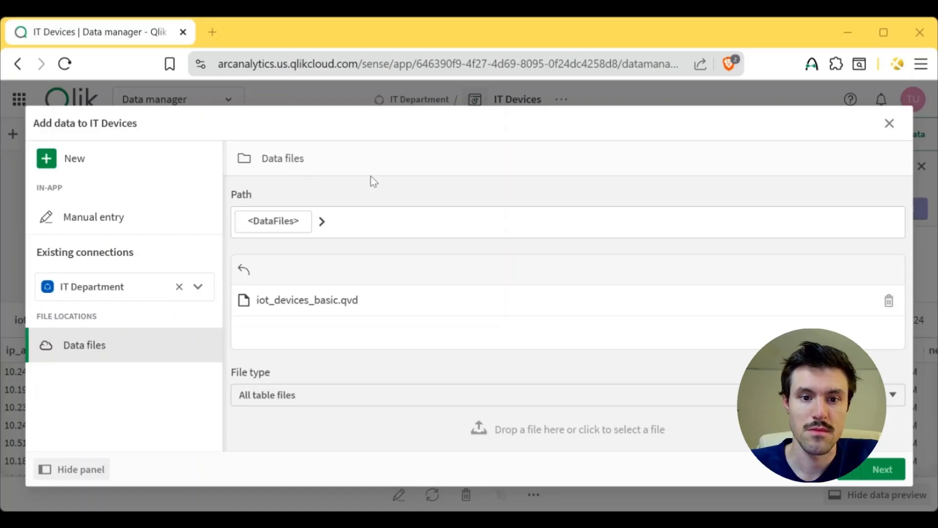
{"action": "double_click", "coordinate": [354, 153]}
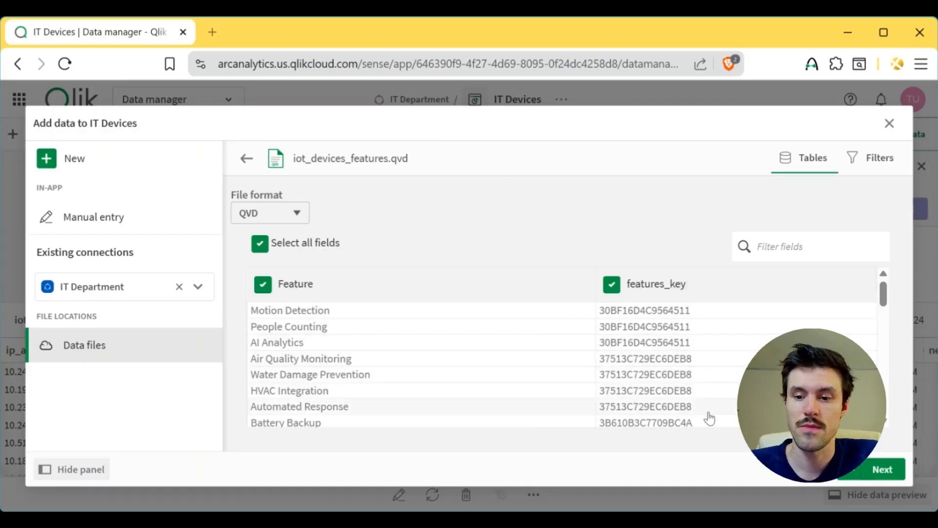
{"action": "left_click", "coordinate": [879, 480]}
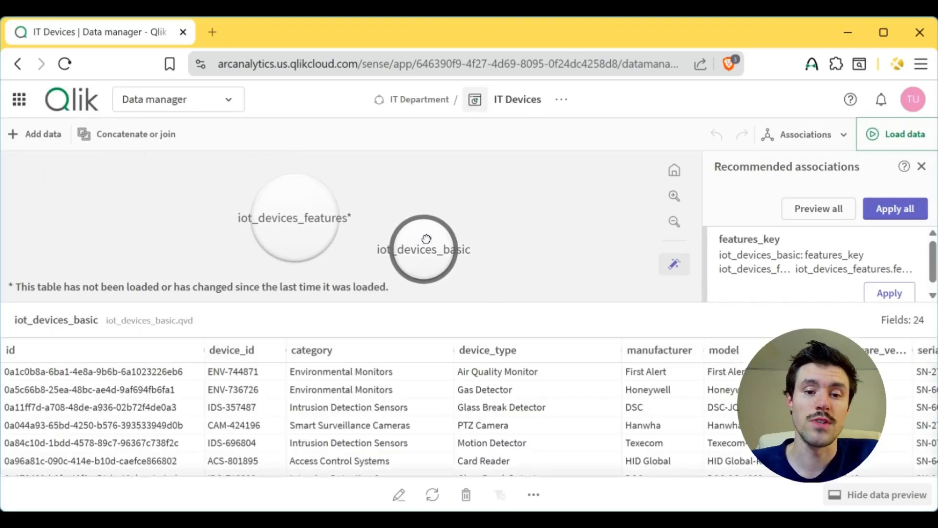
Step: Associate iot_devices_basic with iot_devices_features on features_key, load the data and stay in the Data manager
{"action": "left_click_drag", "start_coordinate": [427, 239], "coordinate": [342, 222]}
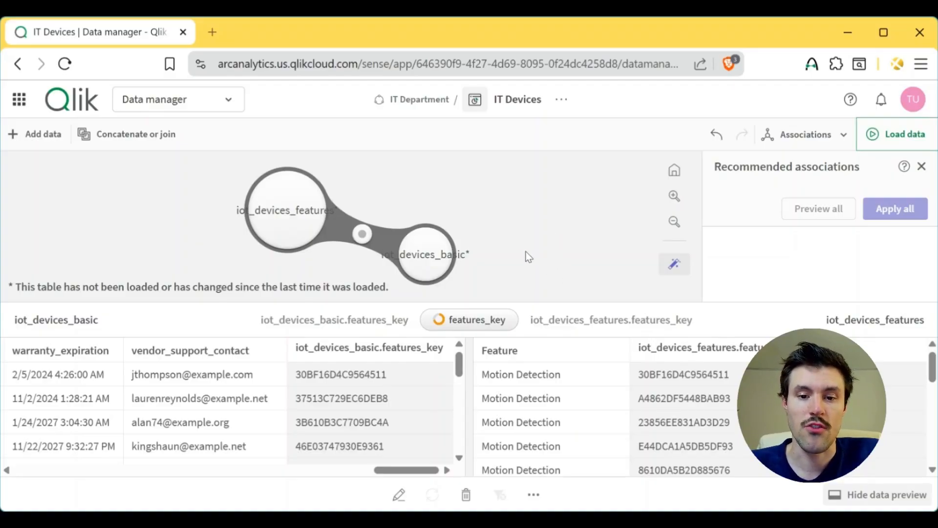
{"action": "left_click", "coordinate": [900, 140]}
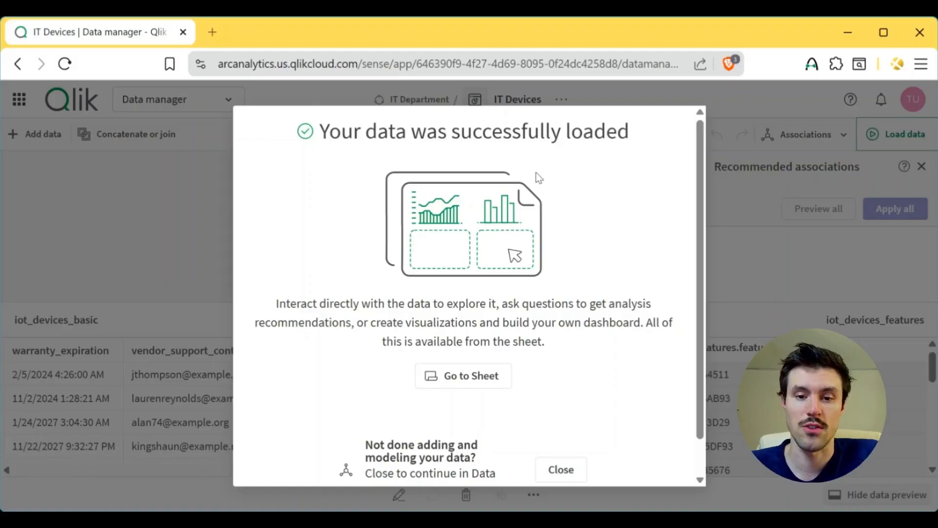
{"action": "left_click", "coordinate": [561, 470]}
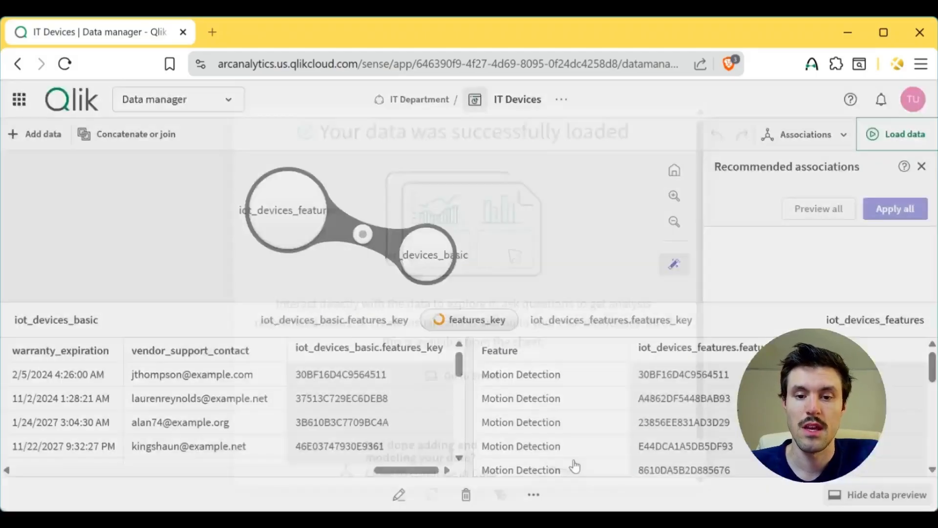
Step: Examine both tables' previews, then the category field's summary, transformation options and calculated field option in iot_devices_basic
{"action": "left_click", "coordinate": [290, 224]}
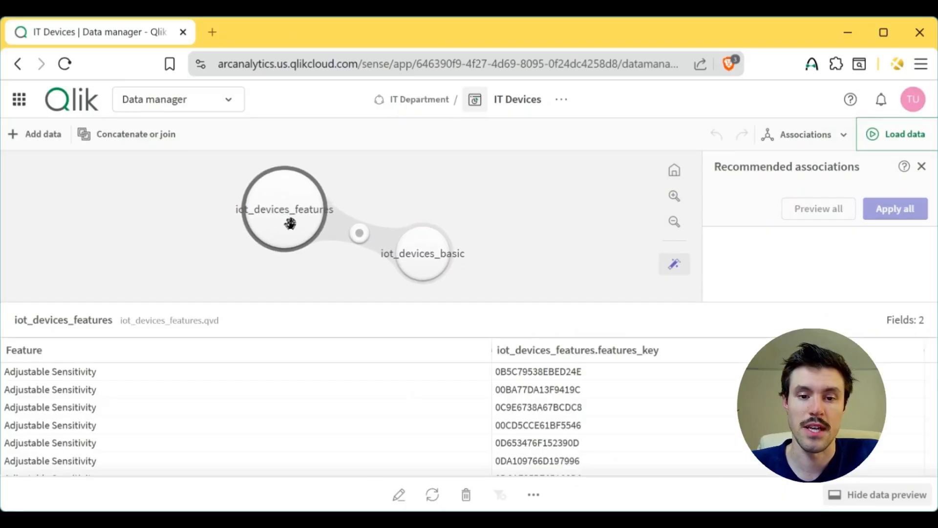
{"action": "left_click", "coordinate": [433, 257]}
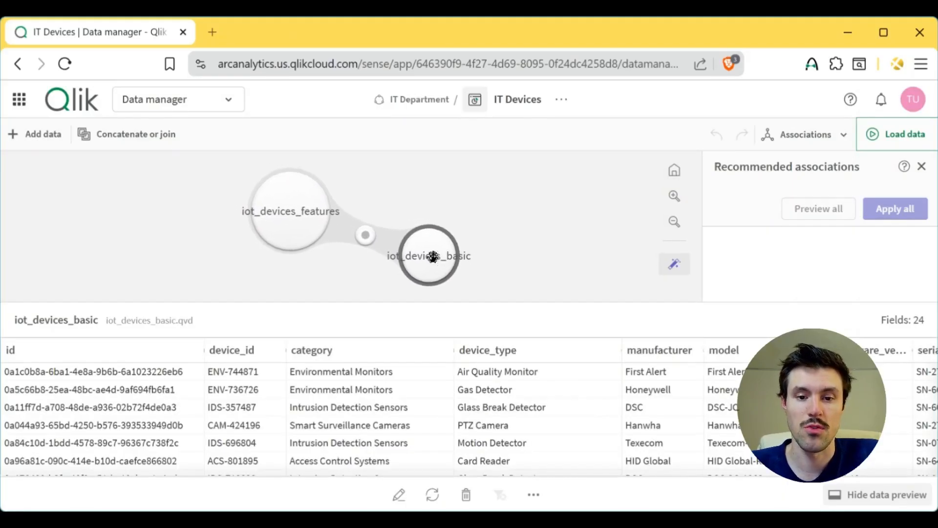
{"action": "double_click", "coordinate": [433, 257]}
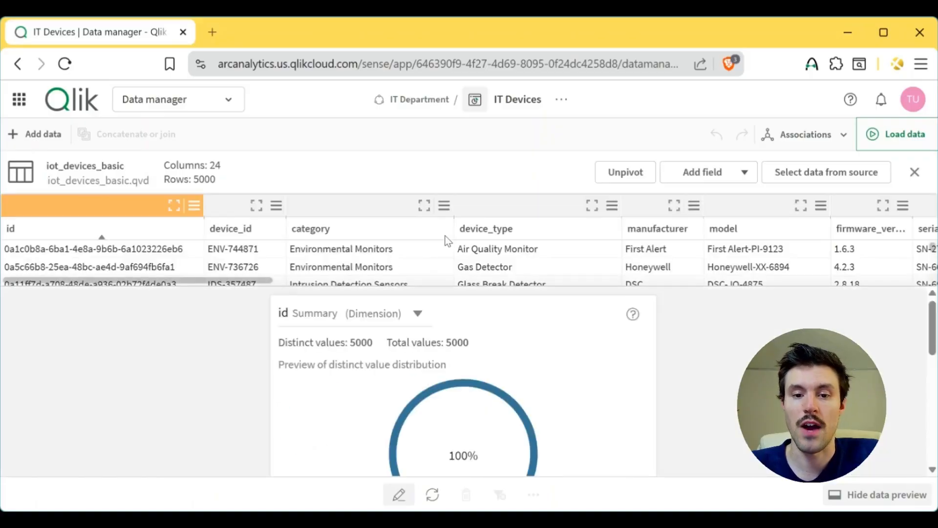
{"action": "left_click", "coordinate": [395, 209]}
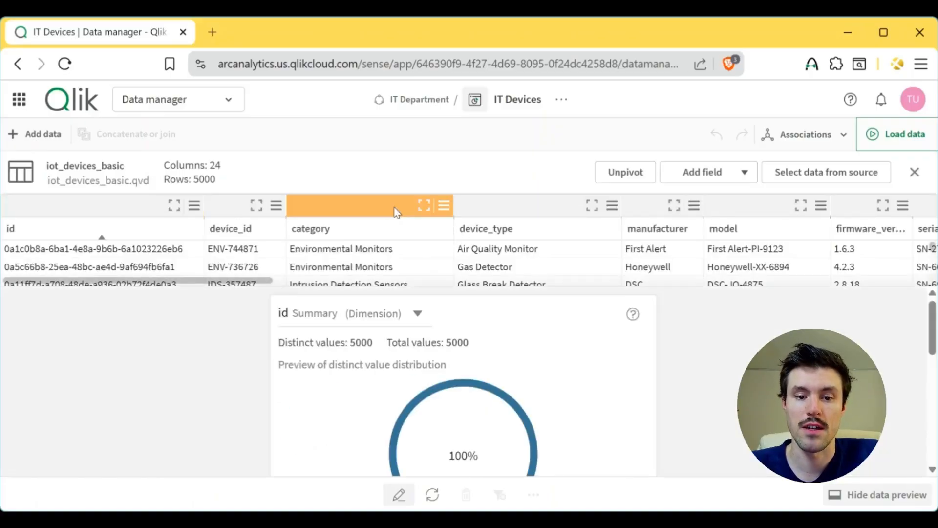
{"action": "scroll", "coordinate": [552, 314], "scroll_direction": "down", "scroll_amount": 3}
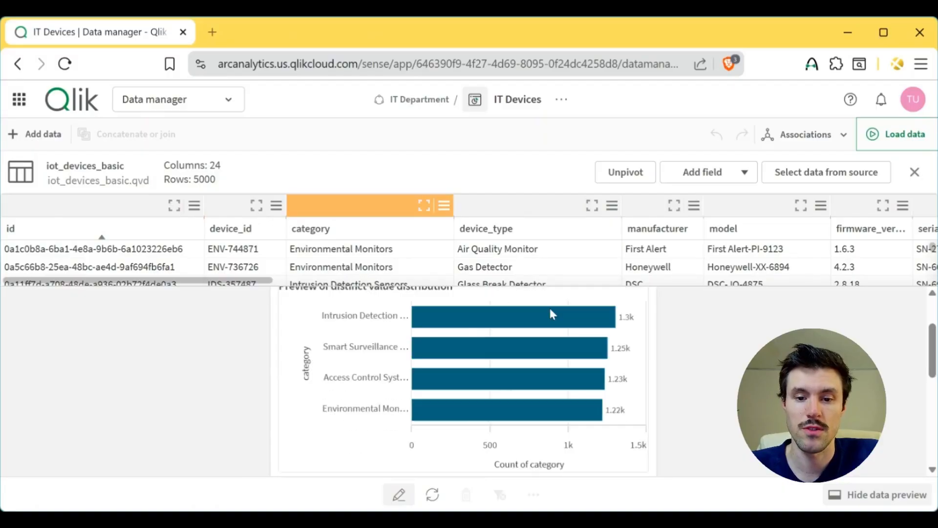
{"action": "scroll", "coordinate": [550, 310], "scroll_direction": "down", "scroll_amount": 5}
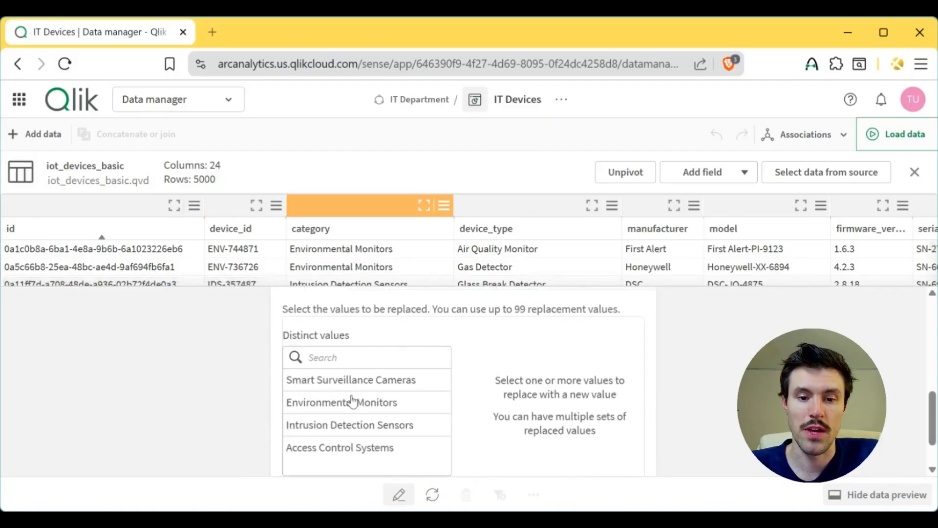
{"action": "scroll", "coordinate": [352, 401], "scroll_direction": "up", "scroll_amount": 2}
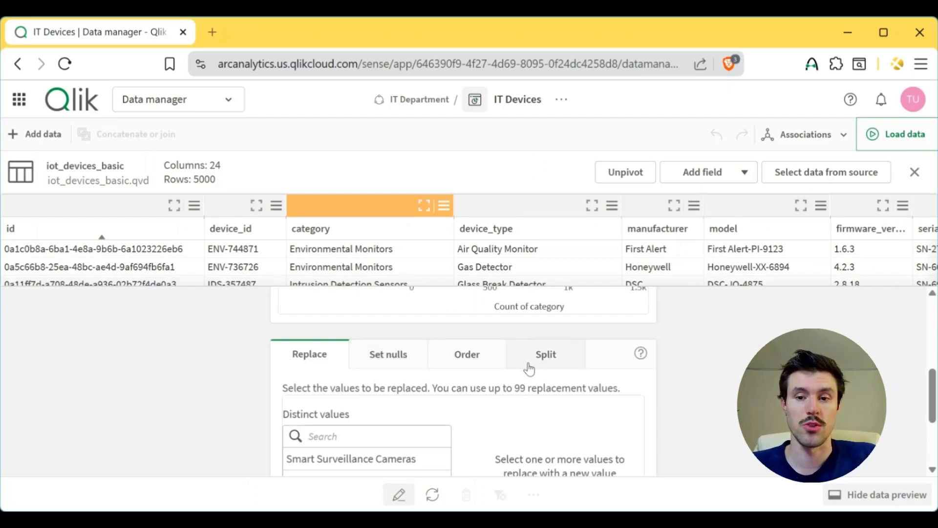
{"action": "left_click", "coordinate": [745, 172]}
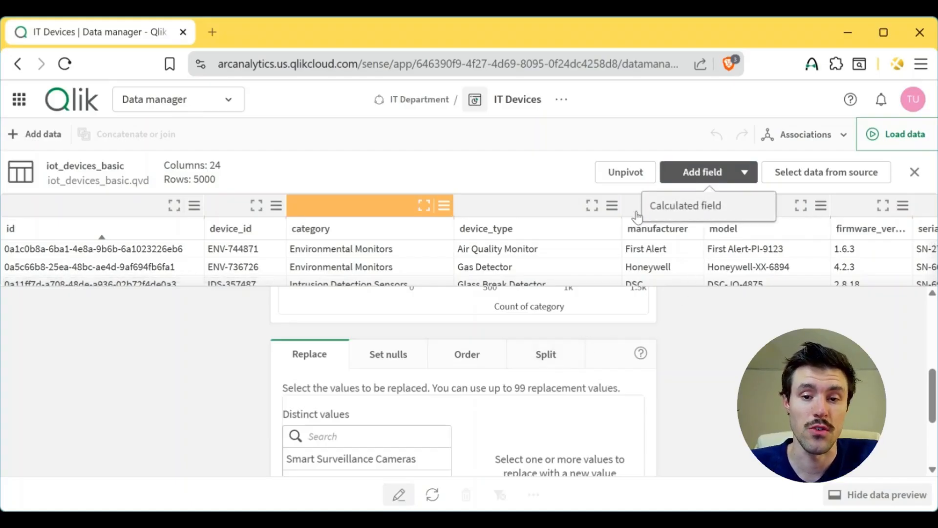
{"action": "left_click", "coordinate": [516, 161]}
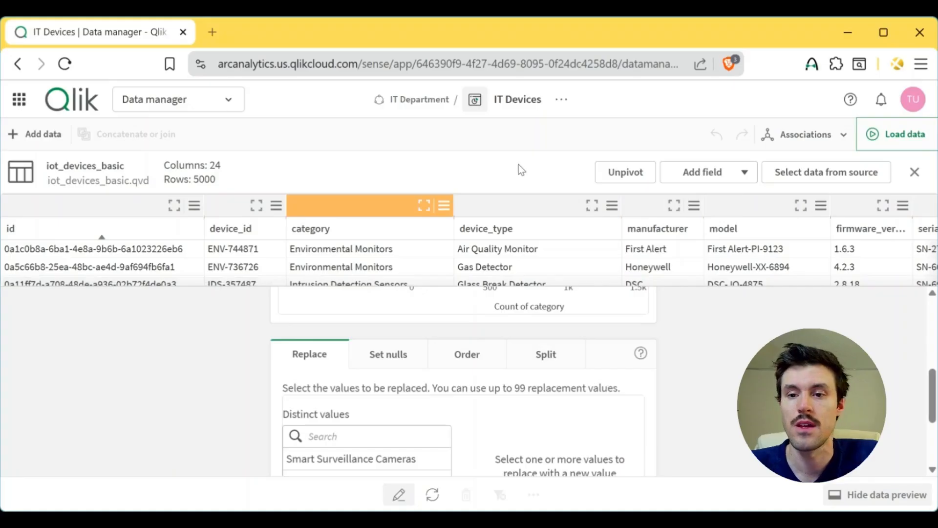
Step: Open the application's sheet view and put My new sheet into edit mode
{"action": "left_click", "coordinate": [182, 103]}
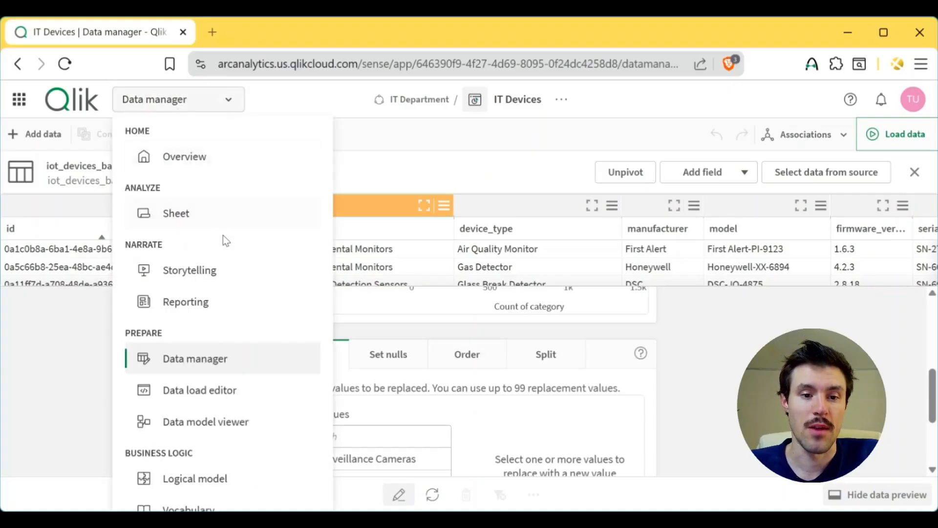
{"action": "left_click", "coordinate": [177, 213]}
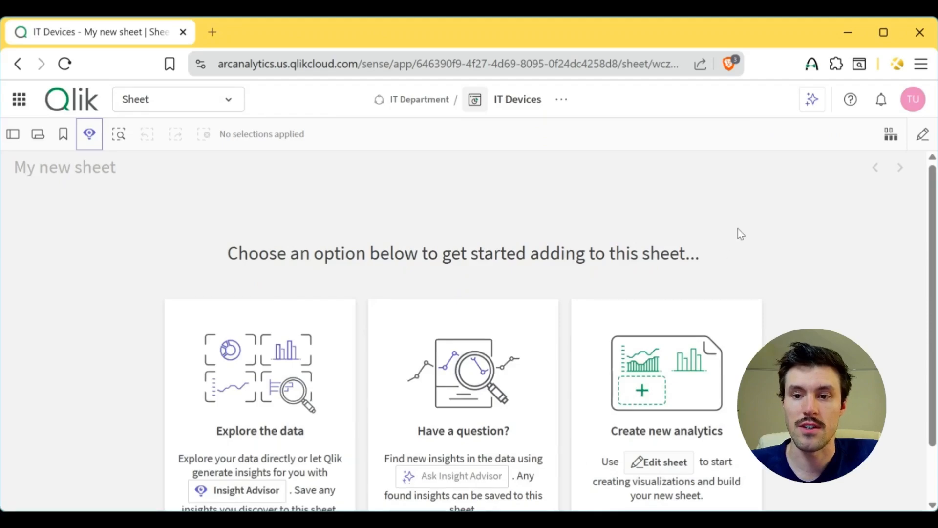
{"action": "left_click", "coordinate": [920, 138]}
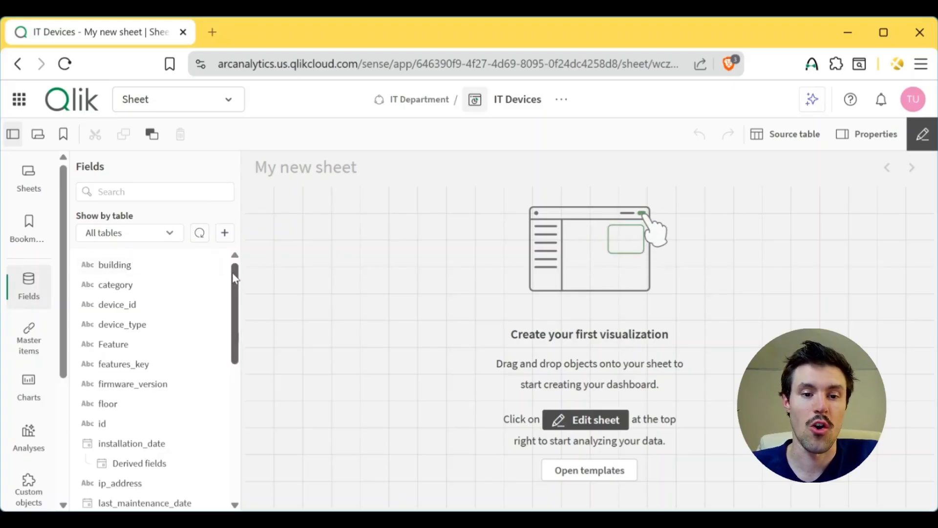
Step: Examine the list of available fields, including the derived fields of next_maintenance_date and the values of location
{"action": "left_click_drag", "start_coordinate": [236, 278], "coordinate": [240, 403]}
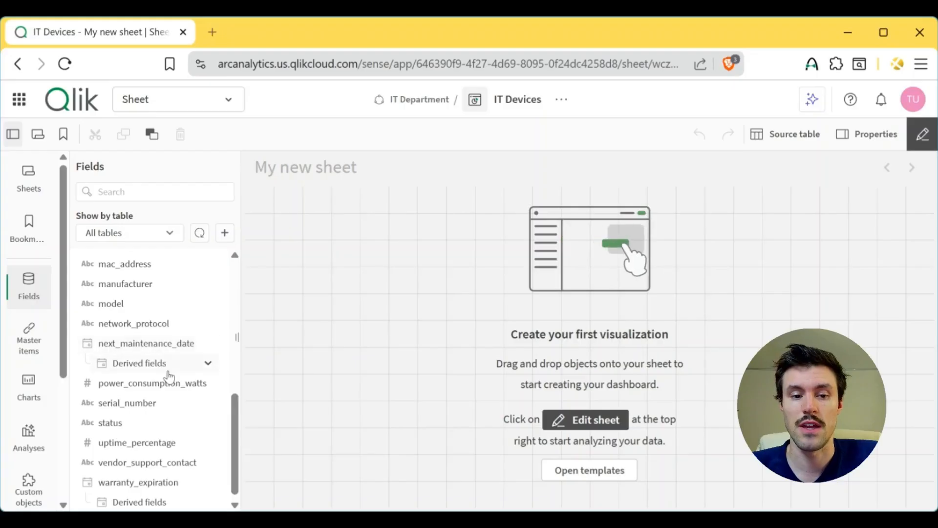
{"action": "left_click", "coordinate": [208, 365]}
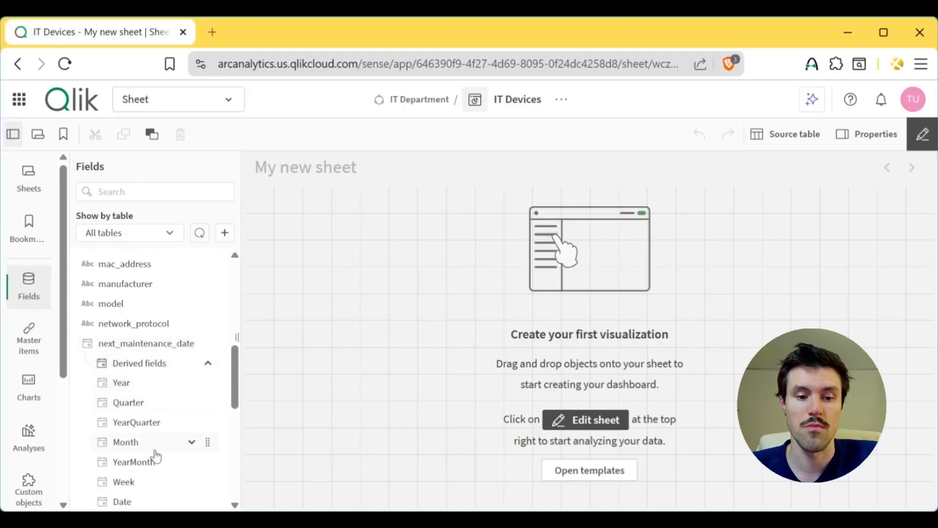
{"action": "left_click", "coordinate": [209, 364]}
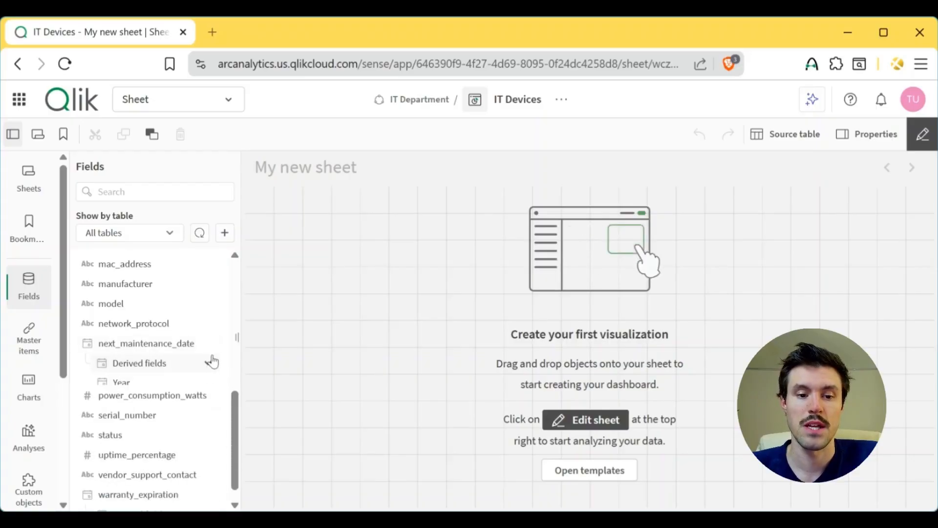
{"action": "scroll", "coordinate": [236, 391], "scroll_direction": "up", "scroll_amount": 3}
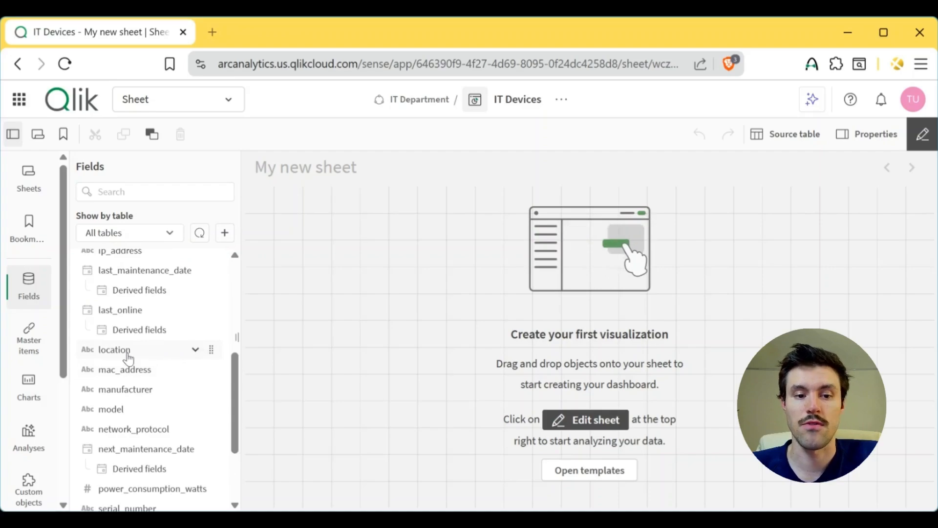
{"action": "left_click", "coordinate": [195, 350]}
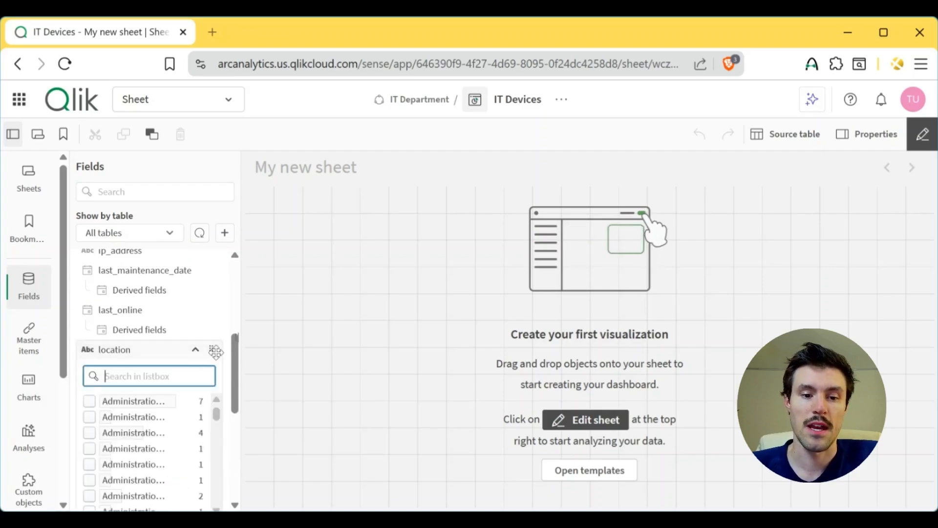
{"action": "scroll", "coordinate": [233, 352], "scroll_direction": "down", "scroll_amount": 1}
{"action": "scroll", "coordinate": [234, 370], "scroll_direction": "down", "scroll_amount": 1}
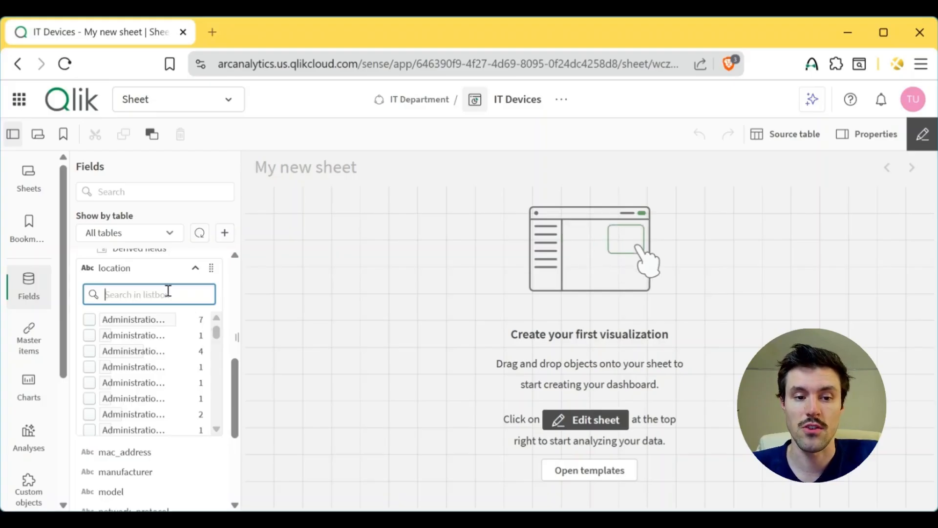
{"action": "left_click", "coordinate": [195, 268]}
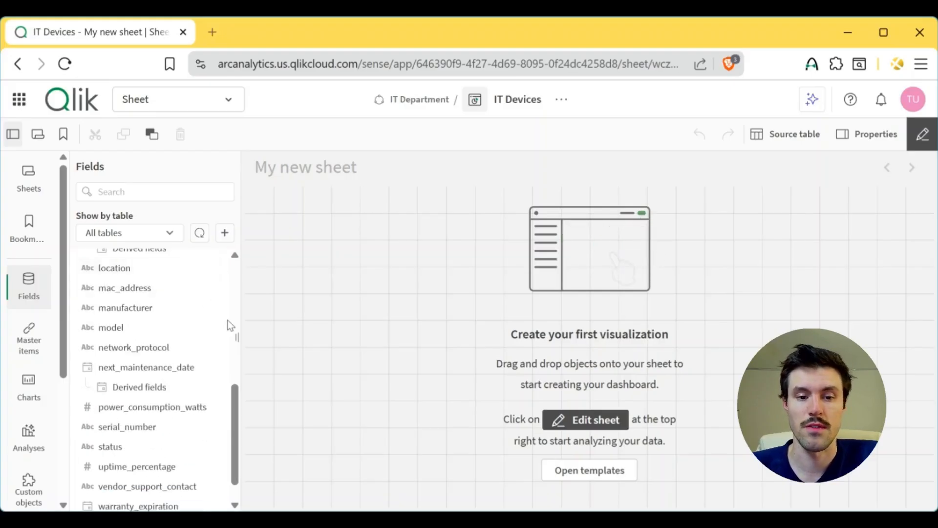
{"action": "left_click_drag", "start_coordinate": [233, 395], "coordinate": [228, 270]}
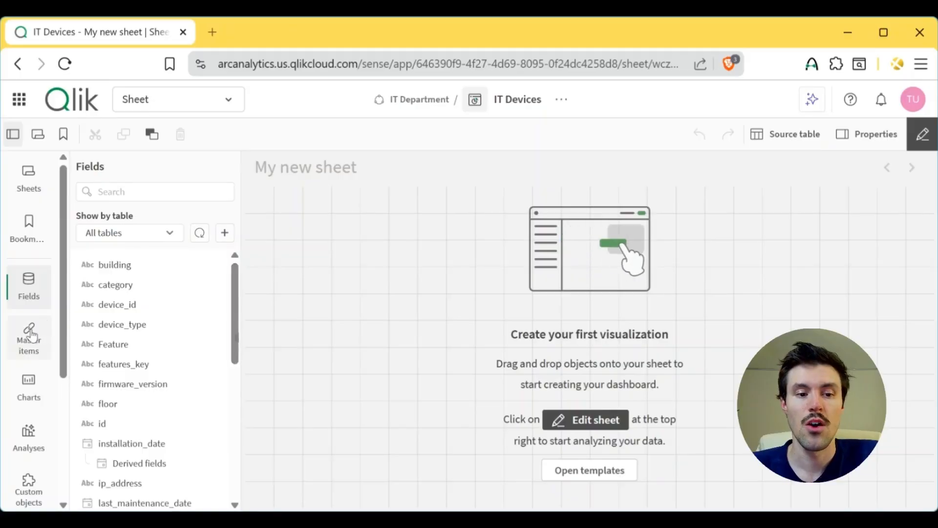
Step: Add a KPI chart at the sheet's upper-left corner and resize it to 12 x 3 grid cells
{"action": "left_click", "coordinate": [31, 389]}
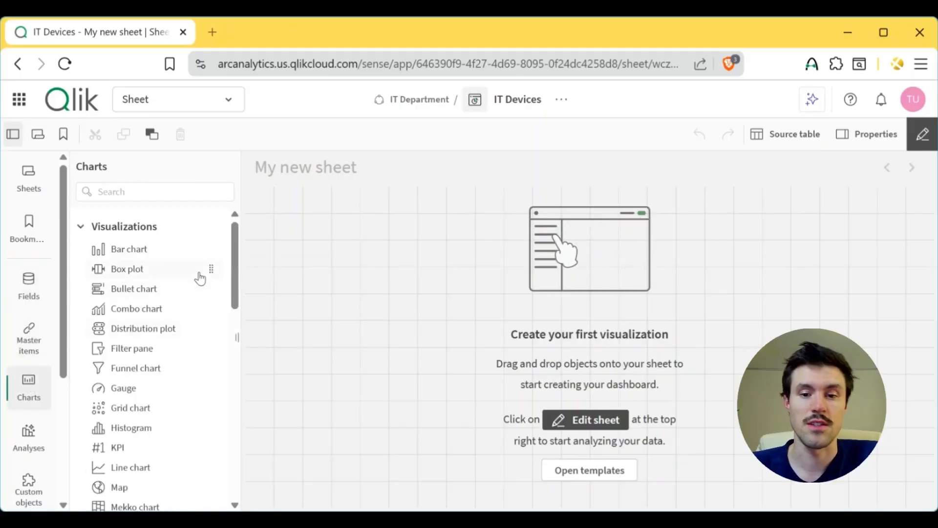
{"action": "scroll", "coordinate": [199, 279], "scroll_direction": "down", "scroll_amount": 3}
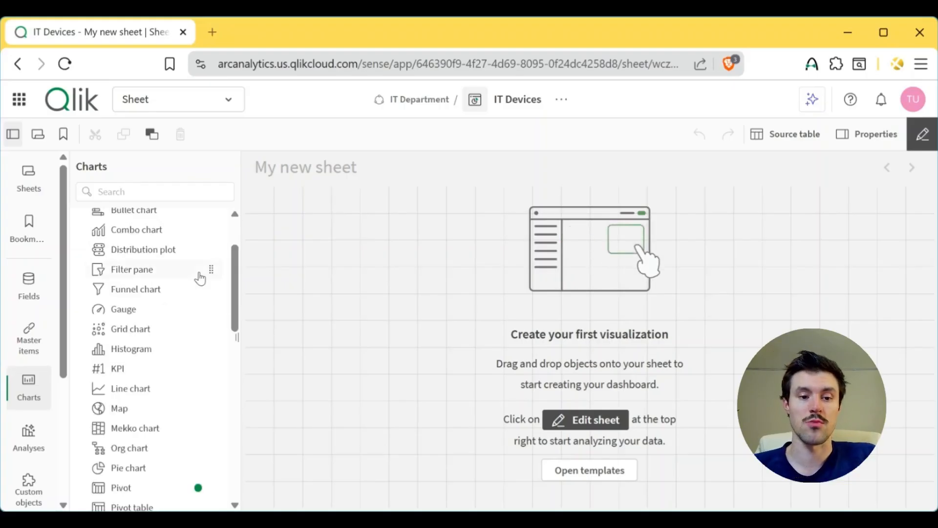
{"action": "scroll", "coordinate": [200, 278], "scroll_direction": "up", "scroll_amount": 3}
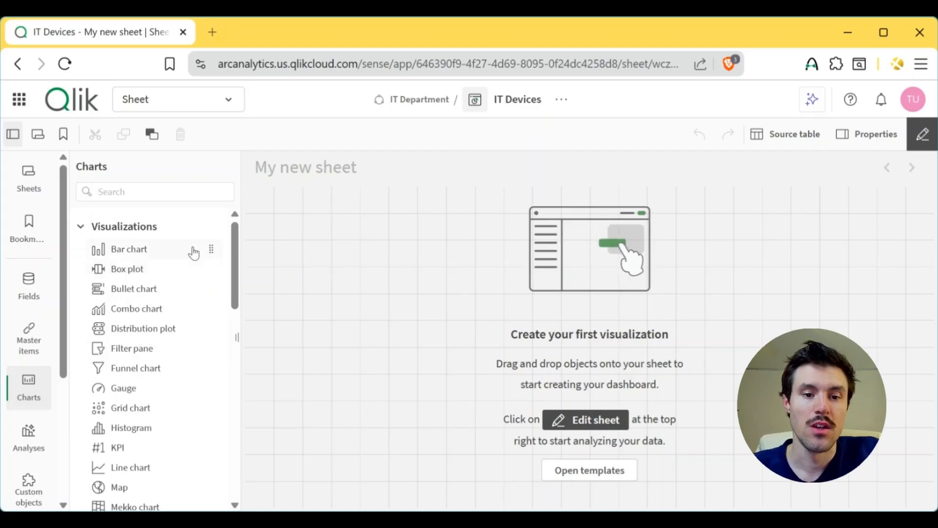
{"action": "left_click_drag", "start_coordinate": [169, 447], "coordinate": [353, 259]}
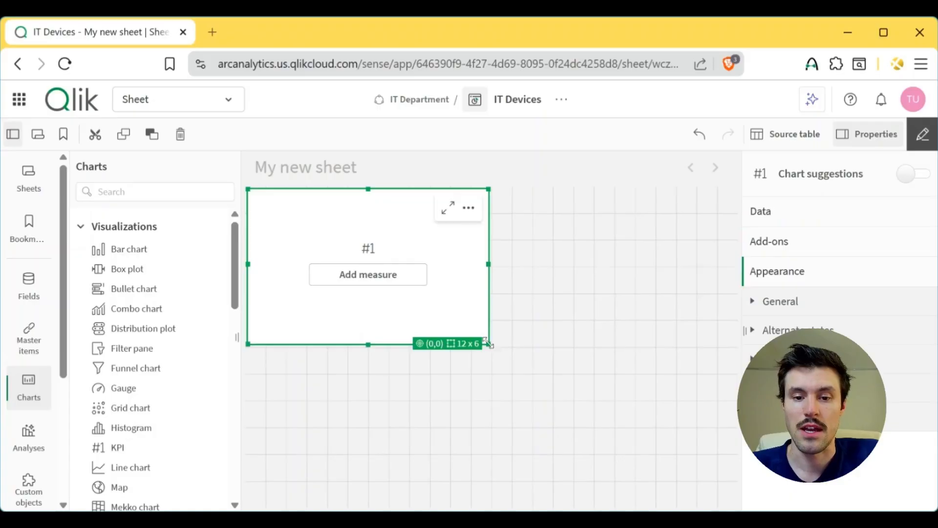
{"action": "left_click_drag", "start_coordinate": [488, 344], "coordinate": [493, 258]}
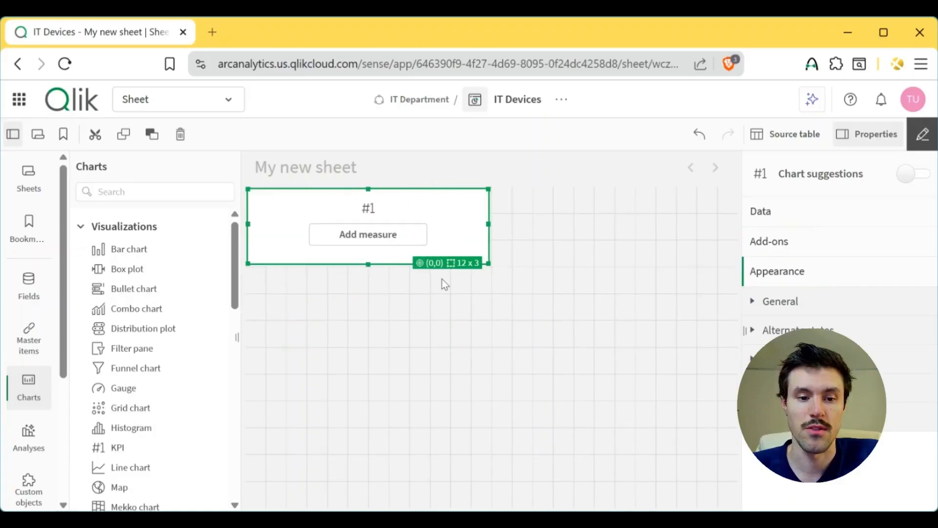
Step: Add a second KPI chart beside the first one and resize it to 12 x 3 grid cells
{"action": "left_click_drag", "start_coordinate": [145, 449], "coordinate": [614, 237]}
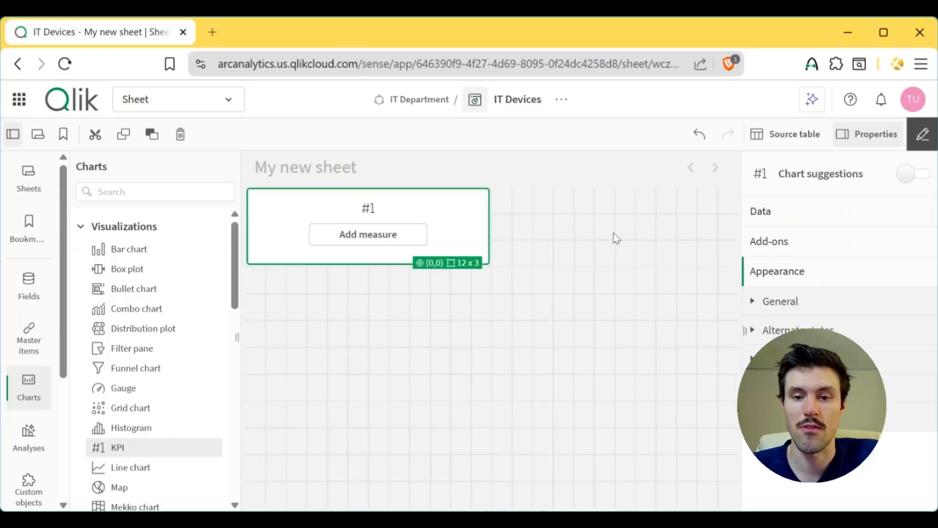
{"action": "left_click_drag", "start_coordinate": [615, 346], "coordinate": [614, 264]}
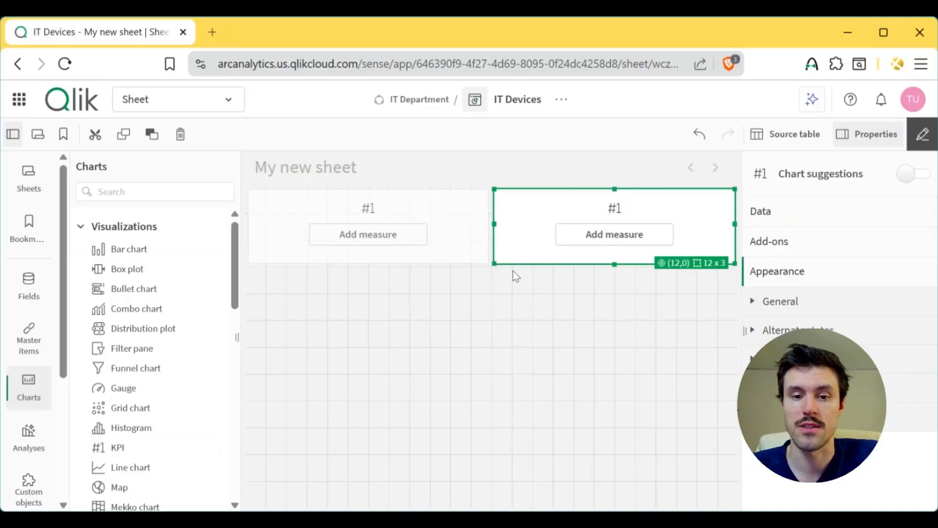
Step: Add Count(device_id) as the measure of the first KPI chart
{"action": "left_click", "coordinate": [462, 255]}
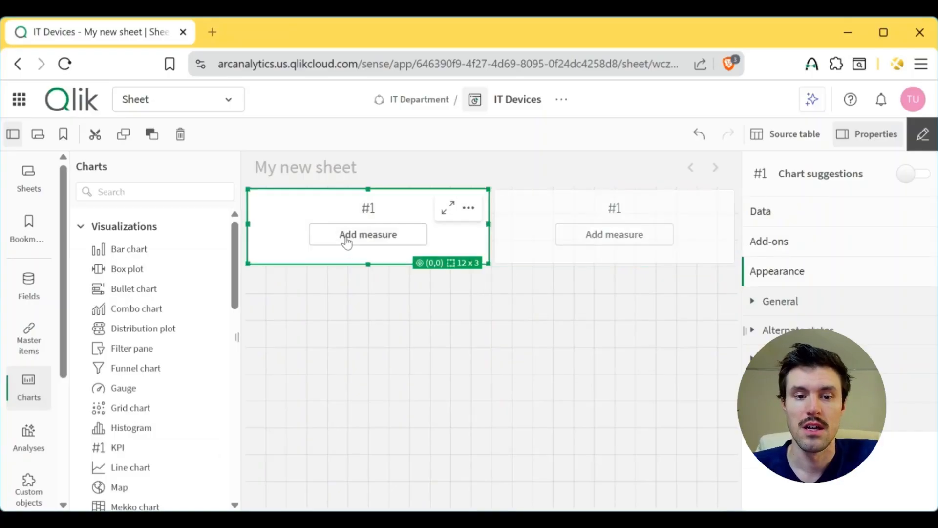
{"action": "left_click", "coordinate": [386, 236]}
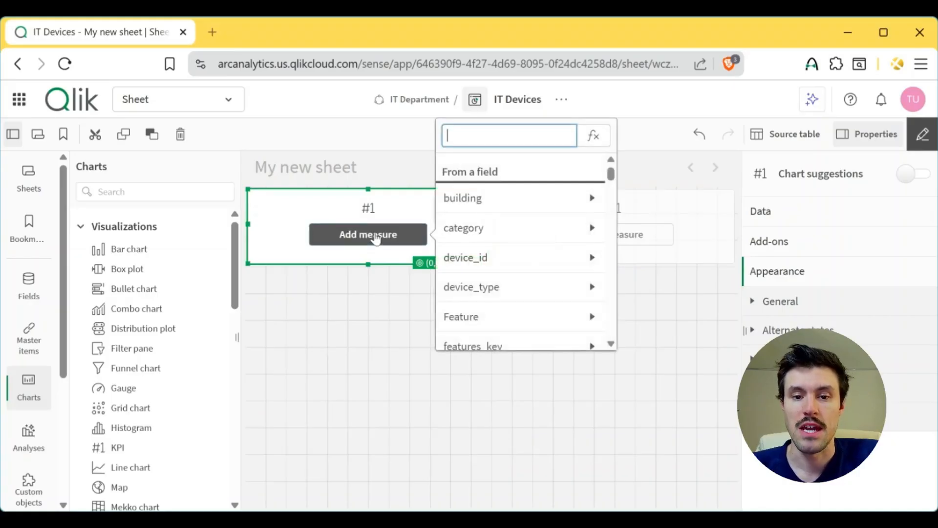
{"action": "mouse_move", "coordinate": [615, 179]}
{"action": "left_mouse_down"}
{"action": "mouse_move", "coordinate": [616, 284]}
{"action": "mouse_move", "coordinate": [617, 171]}
{"action": "left_mouse_up"}
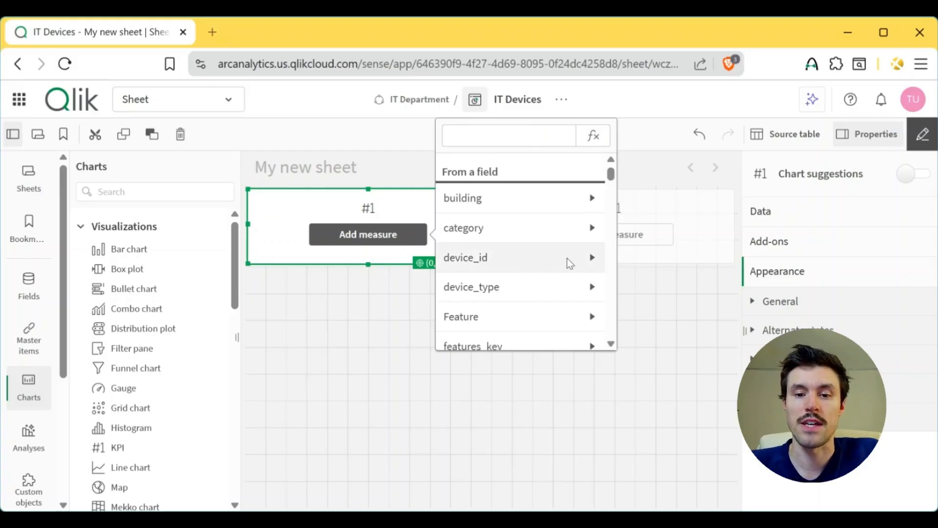
{"action": "left_click", "coordinate": [589, 258]}
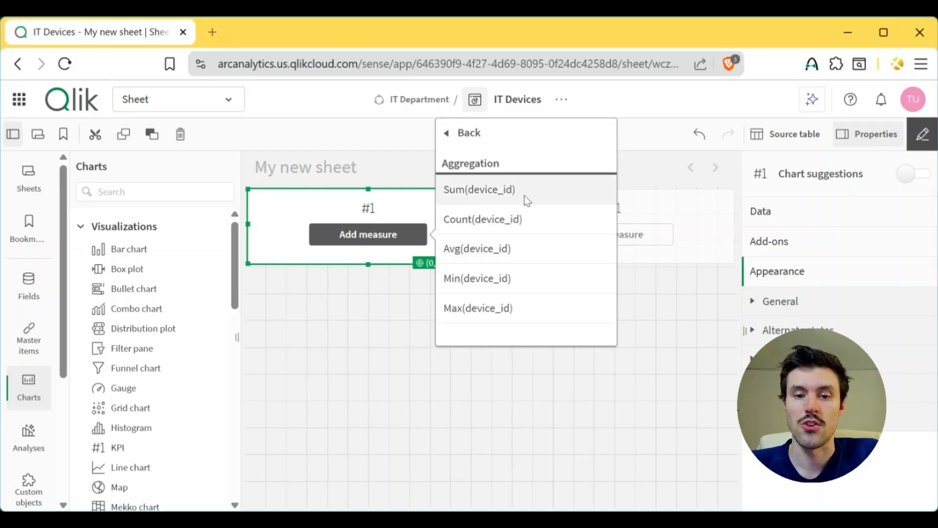
{"action": "left_click", "coordinate": [491, 222]}
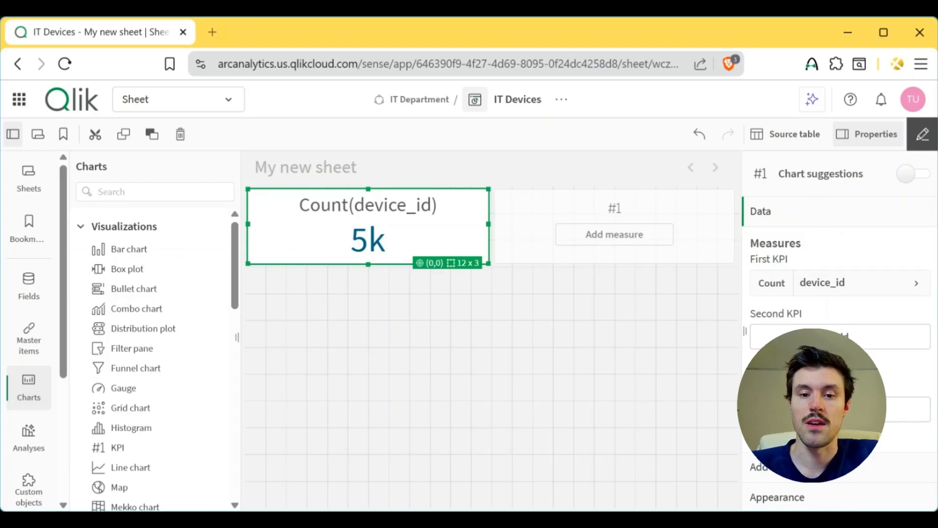
Step: Set the number formatting of the Count(device_id) KPI to the simple 1,000 format without decimals
{"action": "left_click", "coordinate": [498, 348]}
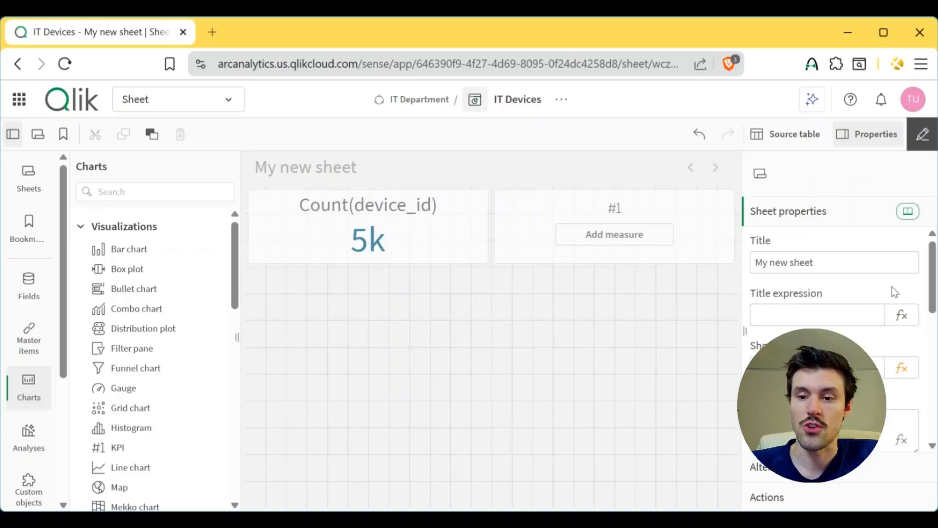
{"action": "left_click_drag", "start_coordinate": [934, 269], "coordinate": [933, 346]}
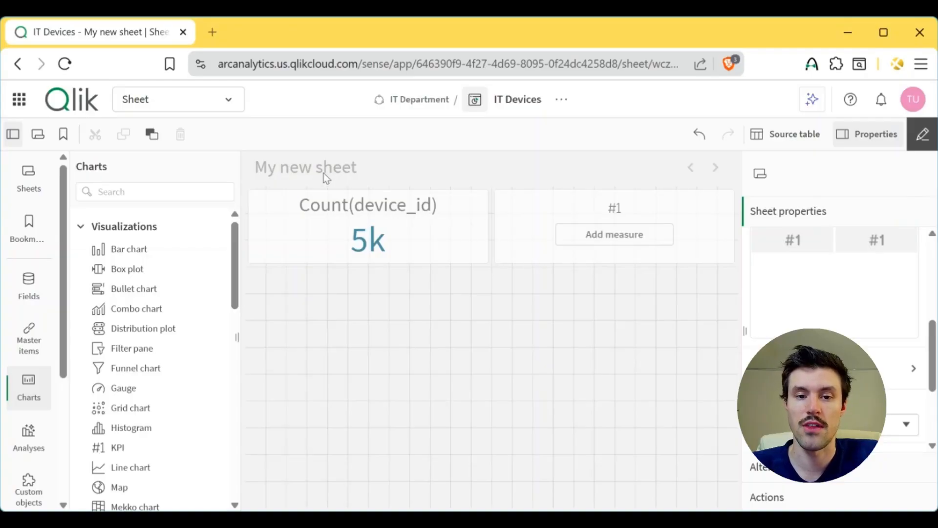
{"action": "left_click", "coordinate": [335, 239]}
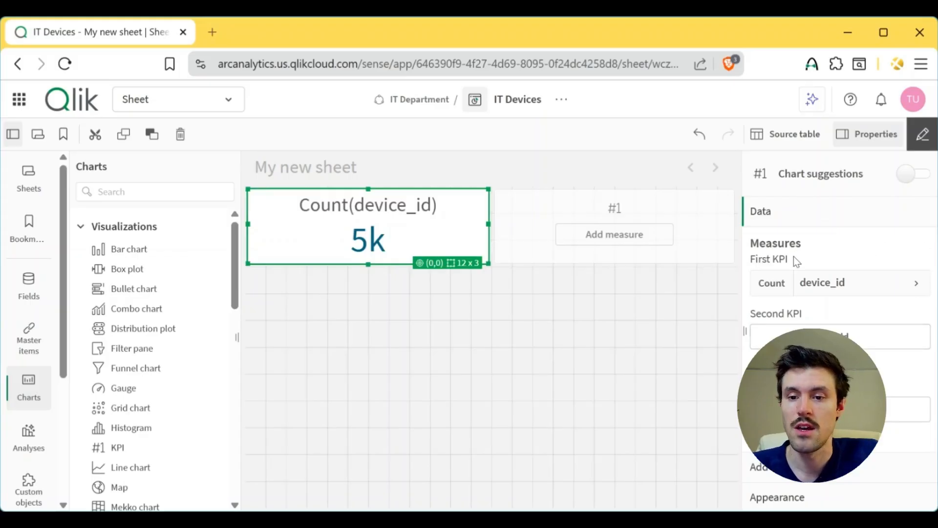
{"action": "left_click", "coordinate": [848, 293]}
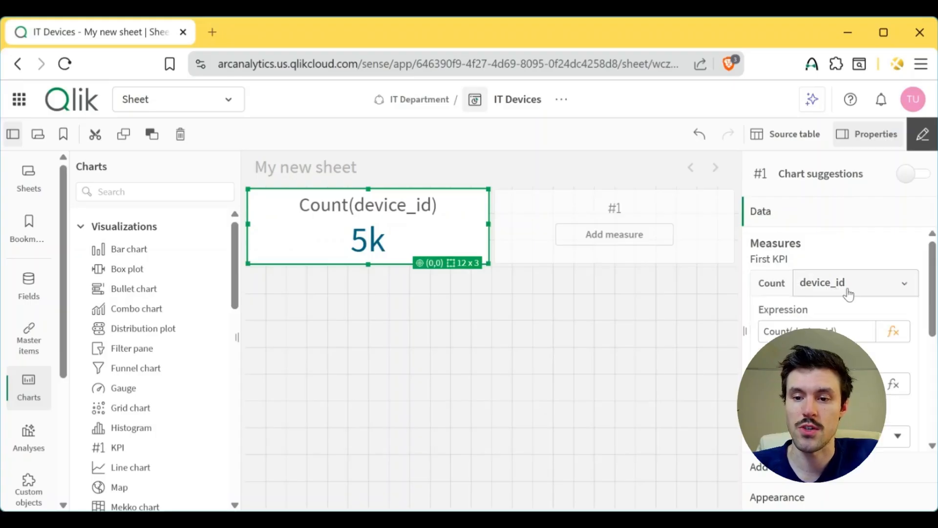
{"action": "scroll", "coordinate": [922, 296], "scroll_direction": "down", "scroll_amount": 1}
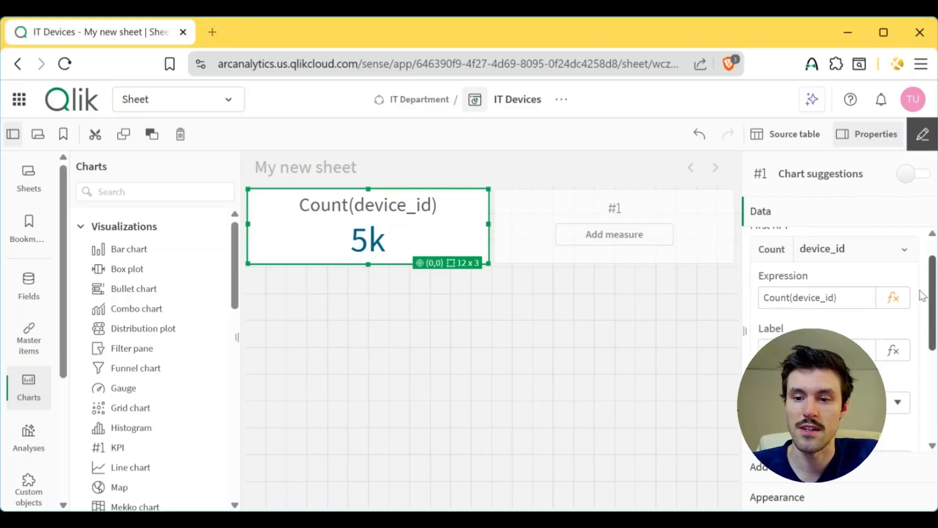
{"action": "scroll", "coordinate": [922, 296], "scroll_direction": "down", "scroll_amount": 1}
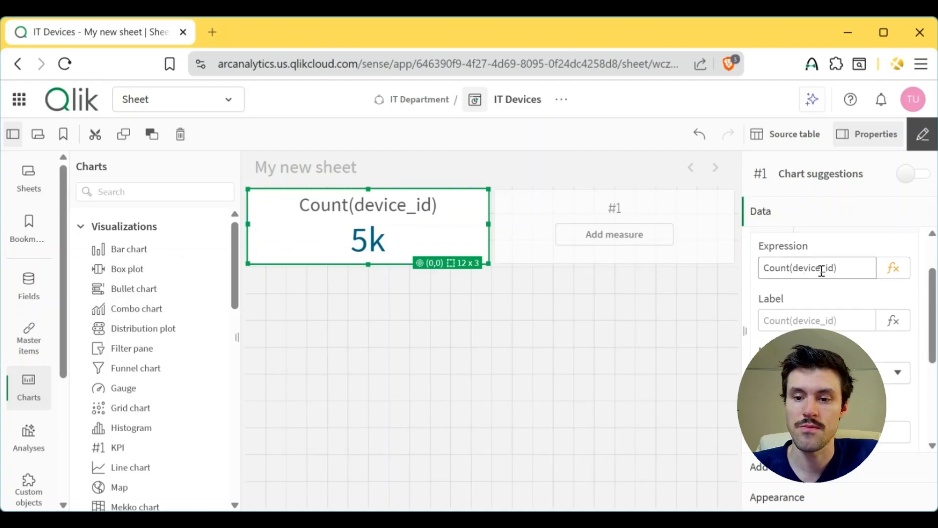
{"action": "scroll", "coordinate": [822, 270], "scroll_direction": "down", "scroll_amount": 2}
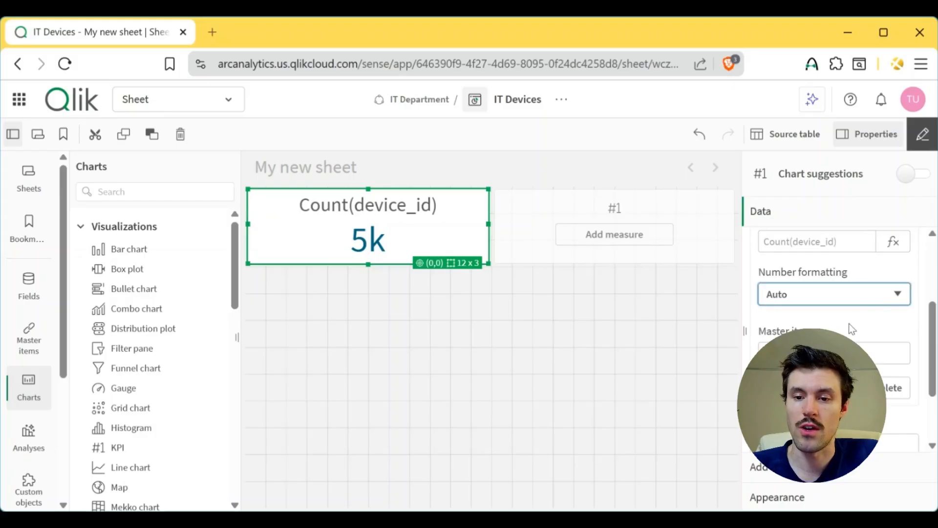
{"action": "left_click", "coordinate": [838, 331]}
{"action": "scroll", "coordinate": [835, 323], "scroll_direction": "down", "scroll_amount": 2}
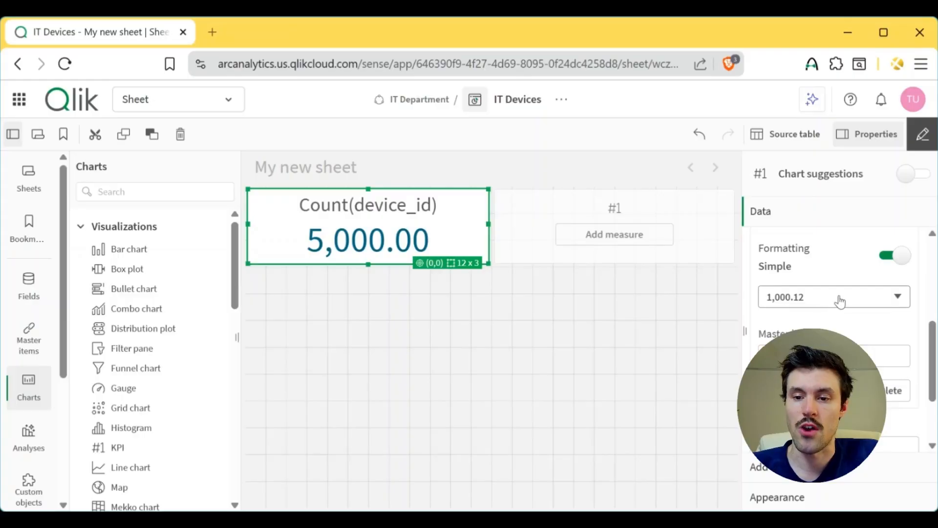
{"action": "left_click", "coordinate": [820, 303]}
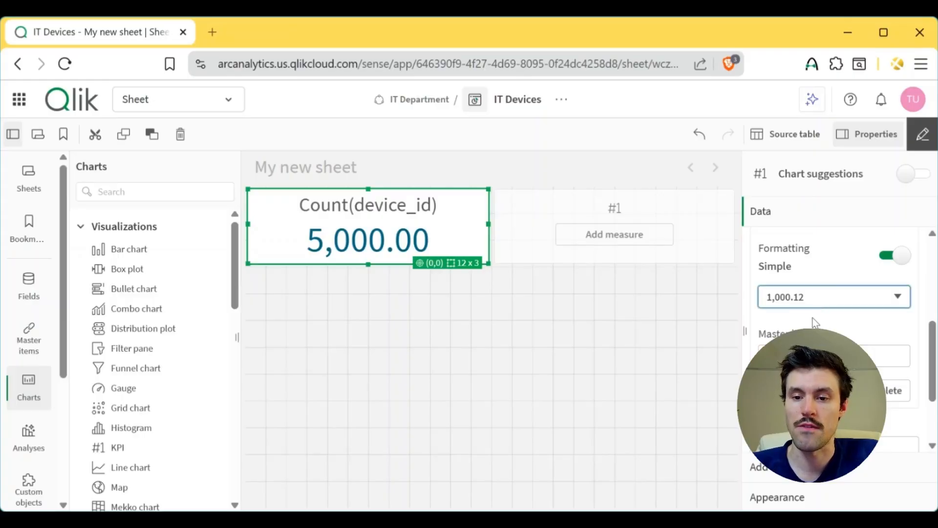
{"action": "left_click", "coordinate": [813, 318]}
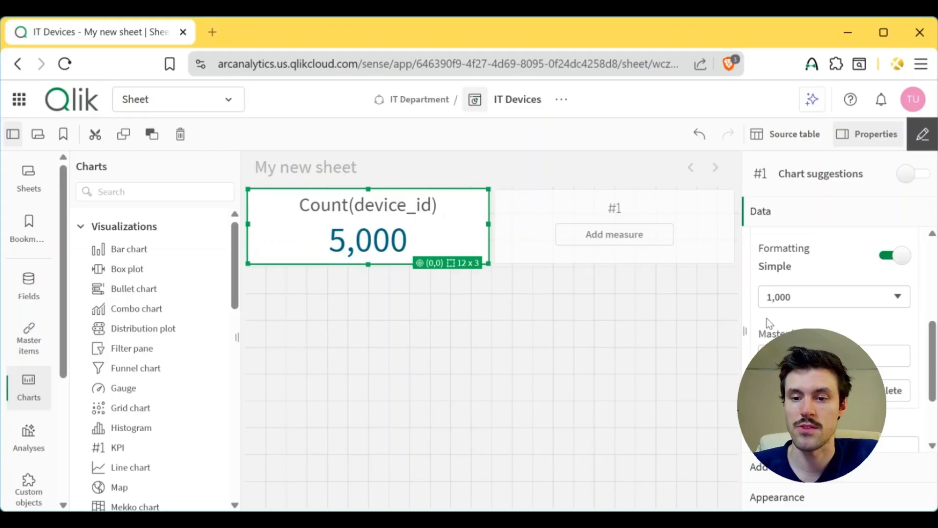
Step: Label the first KPI's measure "# of Devices" and deselect the chart
{"action": "scroll", "coordinate": [766, 318], "scroll_direction": "up", "scroll_amount": 5}
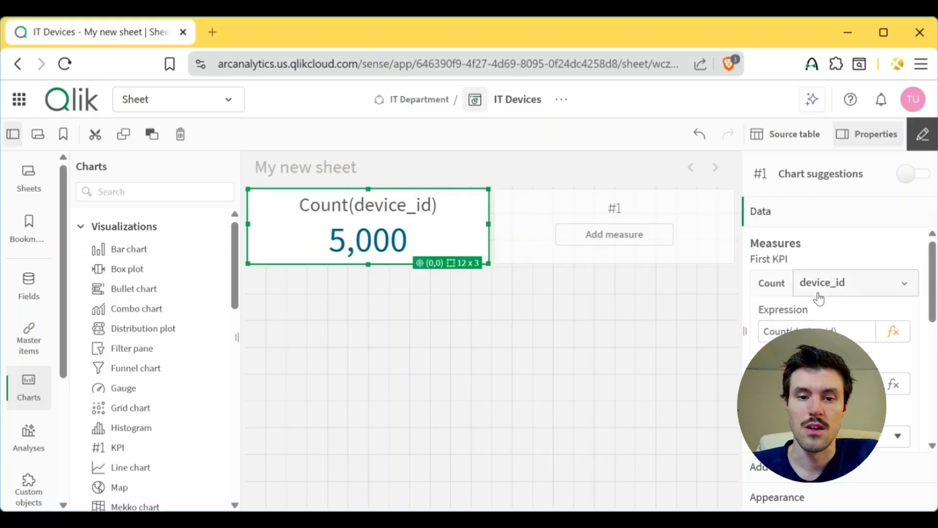
{"action": "left_click", "coordinate": [819, 298]}
{"action": "left_click", "coordinate": [855, 297]}
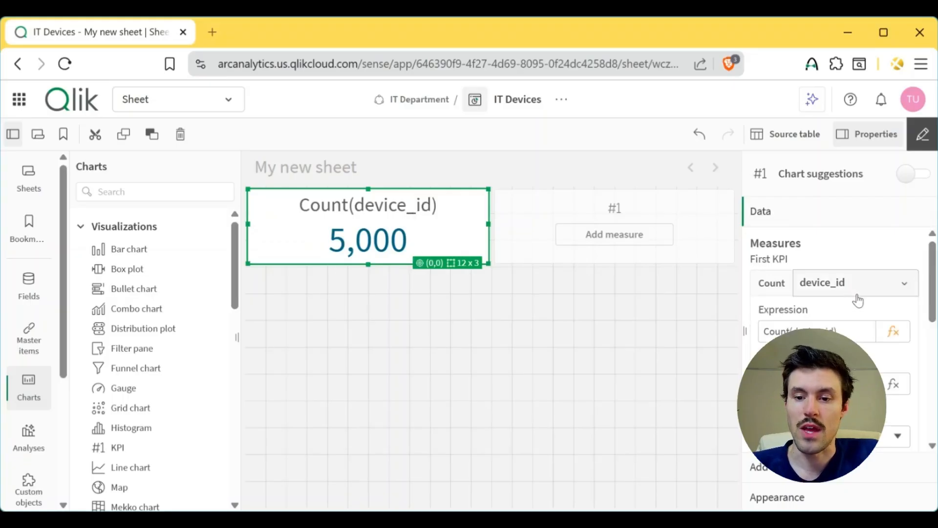
{"action": "scroll", "coordinate": [859, 301], "scroll_direction": "down", "scroll_amount": 2}
{"action": "left_click", "coordinate": [819, 303]}
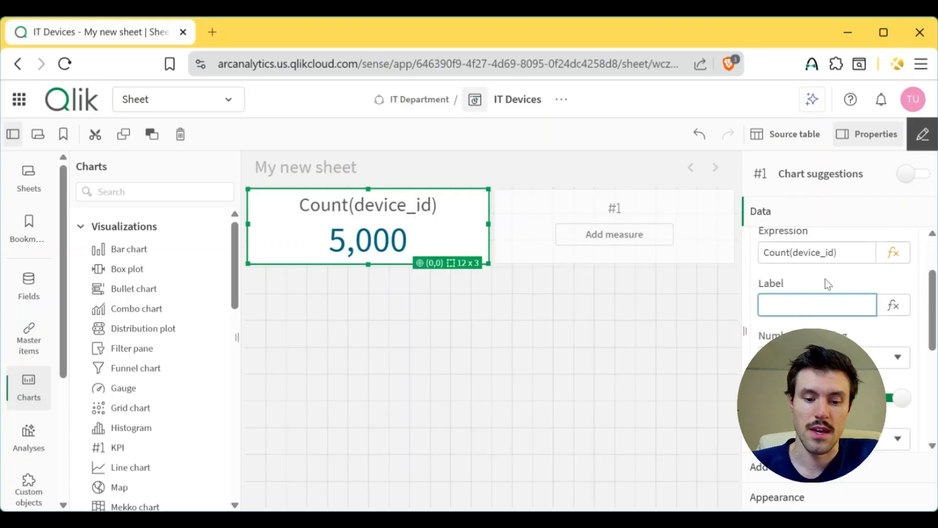
{"action": "type", "text": "# of Dev"}
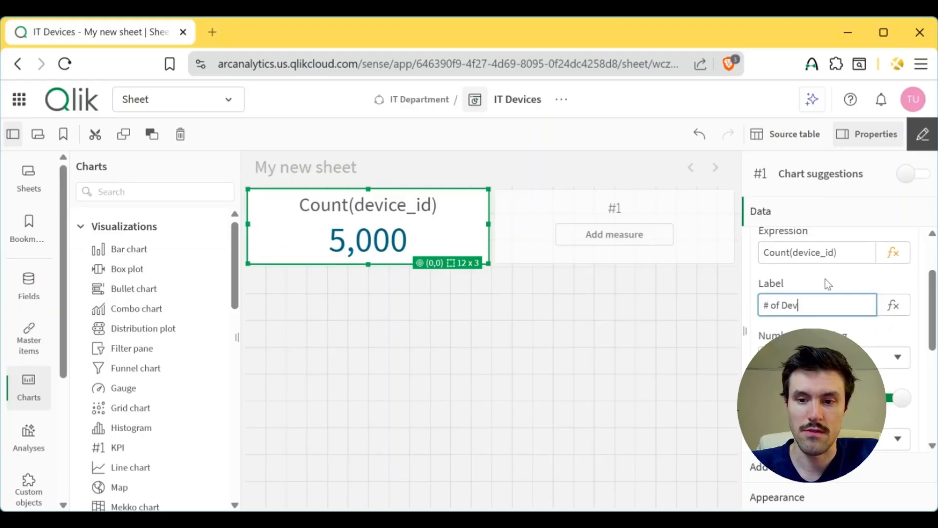
{"action": "type", "text": "ices"}
{"action": "key", "text": "Return"}
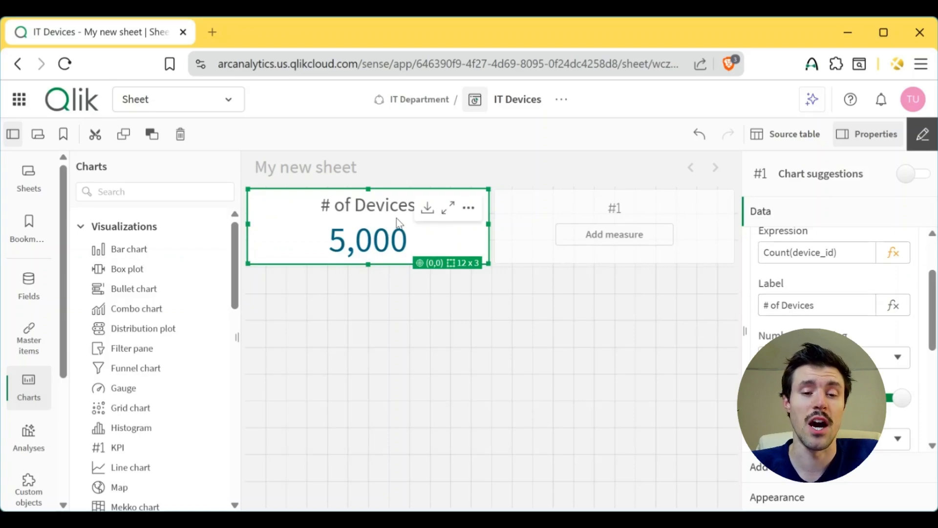
{"action": "left_click", "coordinate": [385, 315]}
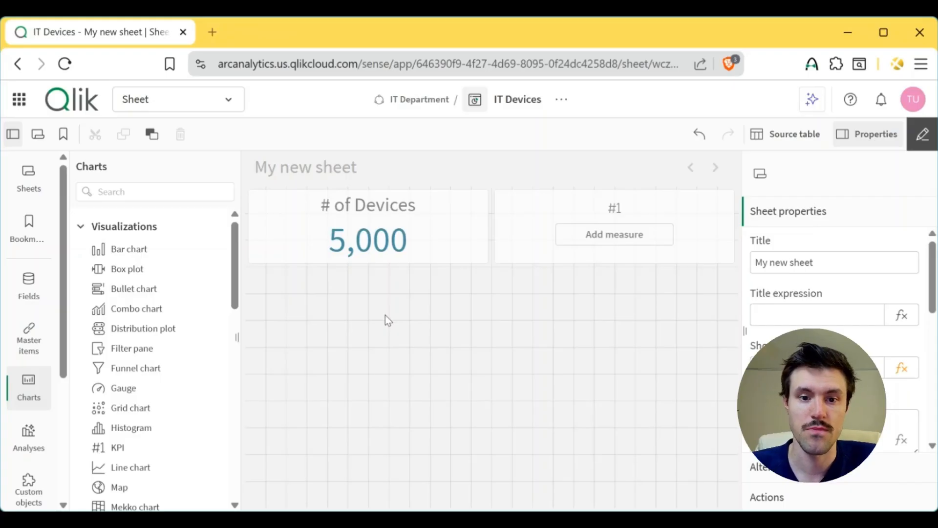
Step: Undo the first KPI's label change and redo it
{"action": "left_click", "coordinate": [700, 139]}
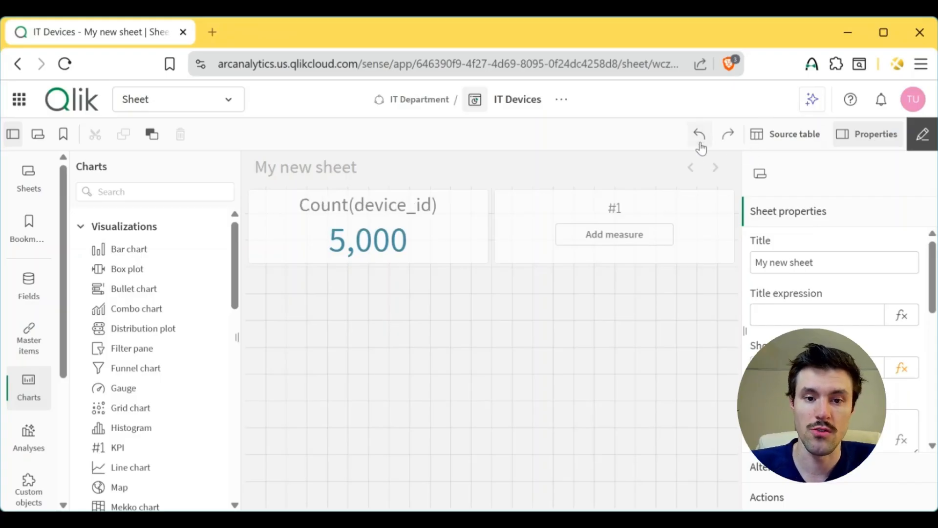
{"action": "left_click", "coordinate": [728, 135]}
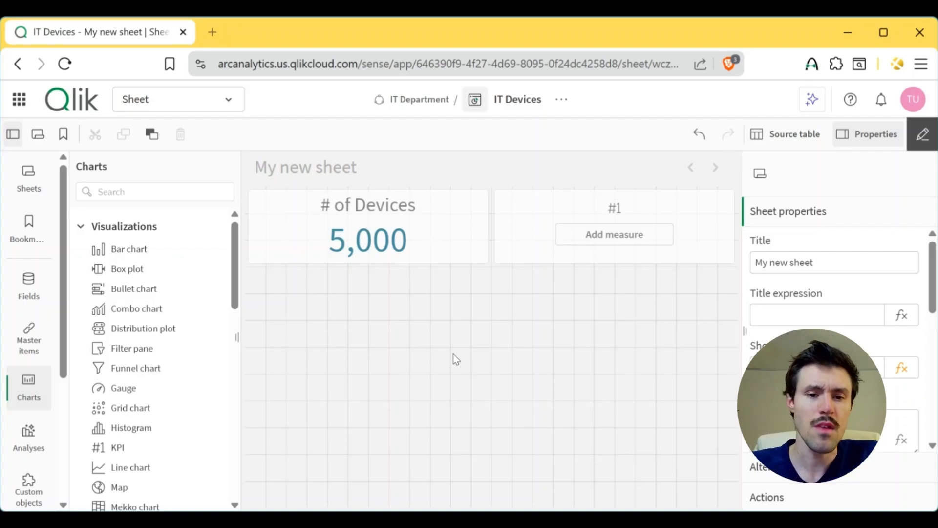
Step: Add the manufacturer field to the second KPI chart as the measure Count(manufacturer)
{"action": "left_click", "coordinate": [37, 292]}
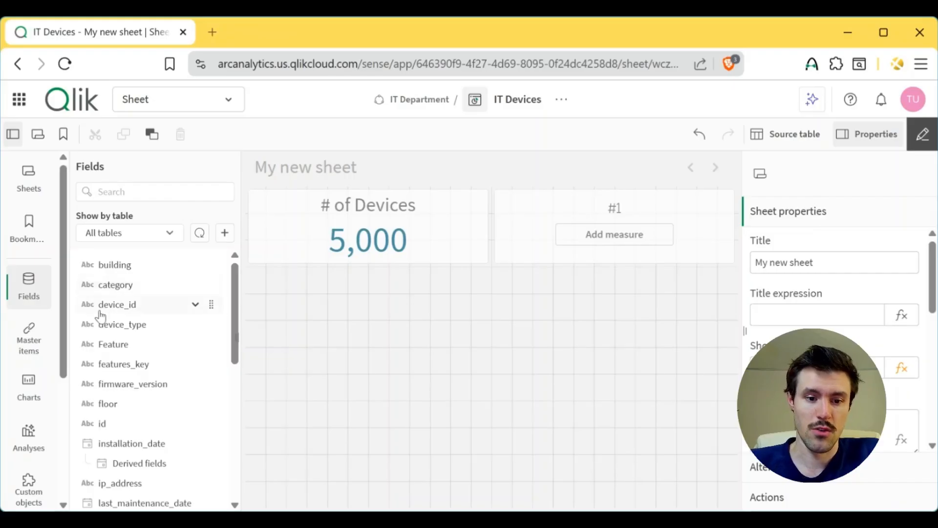
{"action": "scroll", "coordinate": [108, 315], "scroll_direction": "down", "scroll_amount": 3}
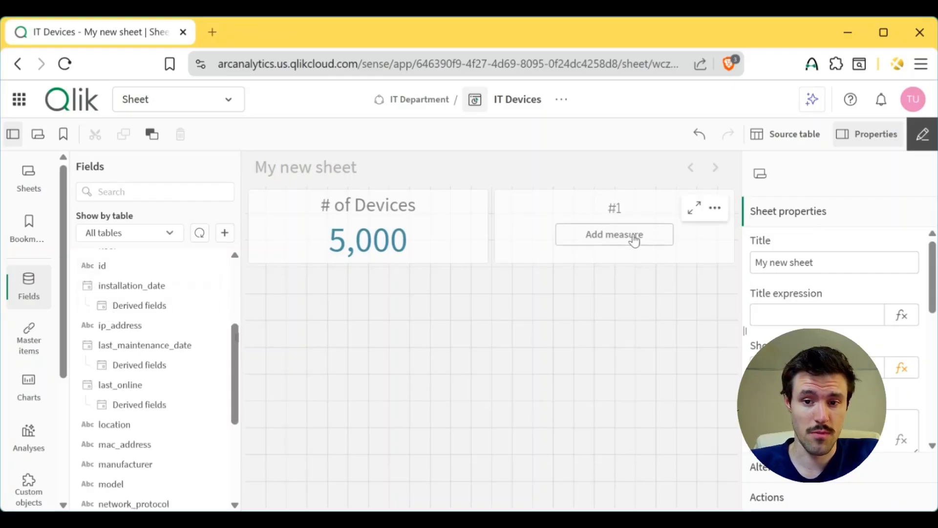
{"action": "scroll", "coordinate": [127, 352], "scroll_direction": "down", "scroll_amount": 2}
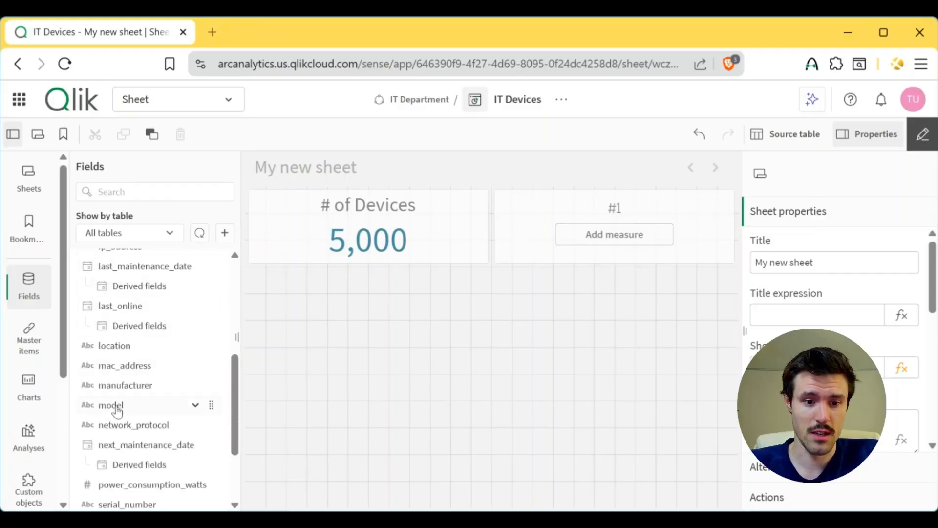
{"action": "left_click_drag", "start_coordinate": [122, 386], "coordinate": [608, 226]}
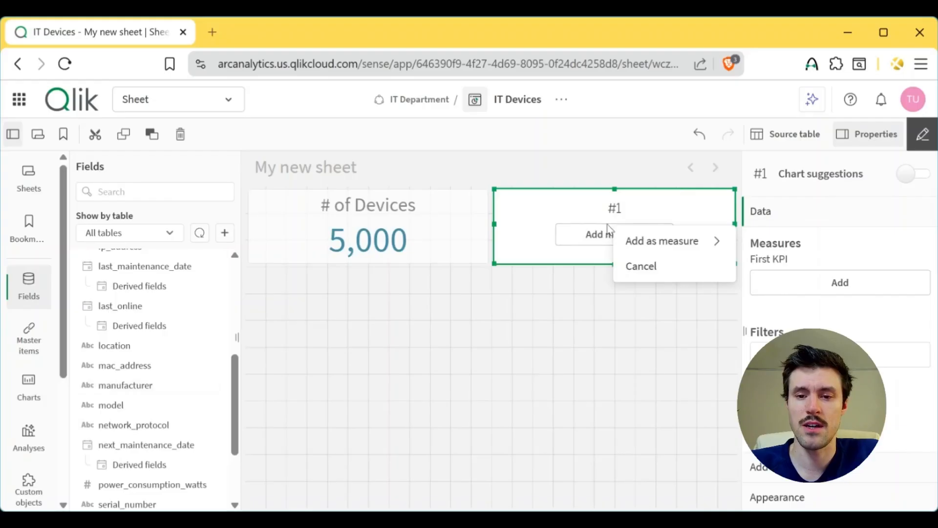
{"action": "mouse_move", "coordinate": [672, 245]}
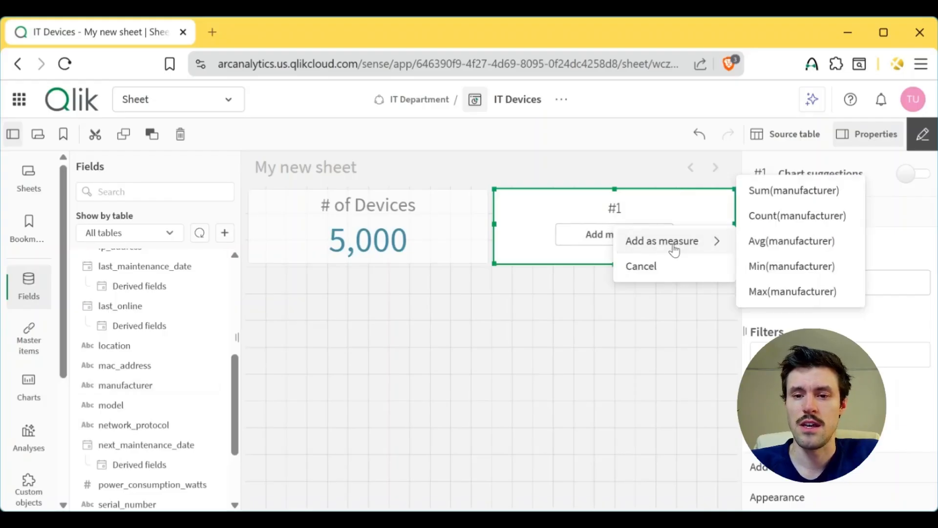
{"action": "left_click", "coordinate": [778, 220]}
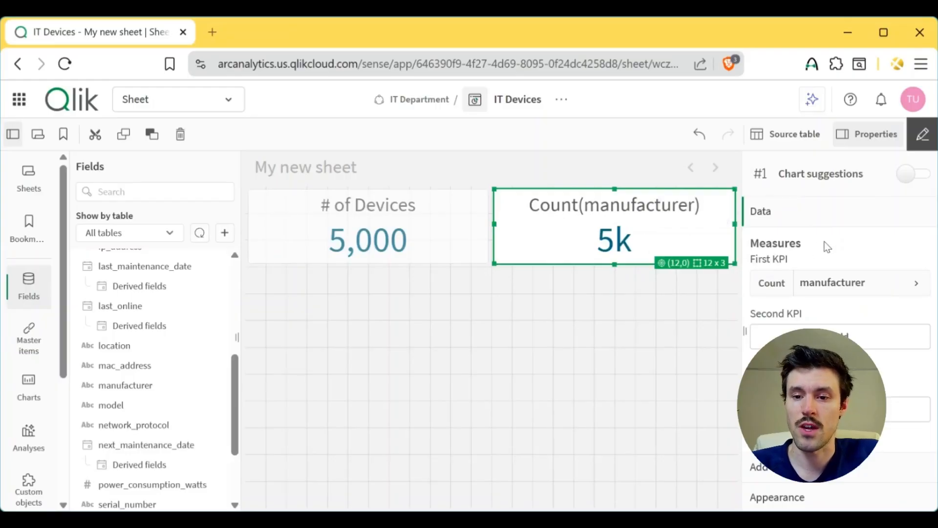
Step: Change the second KPI's measure expression to Count(distinct manufacturer)
{"action": "left_click", "coordinate": [804, 293]}
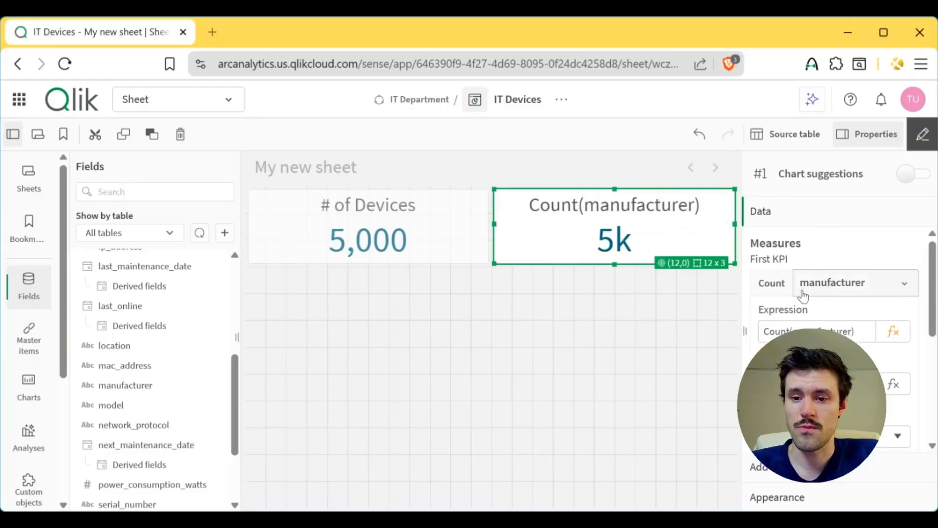
{"action": "left_click", "coordinate": [794, 331]}
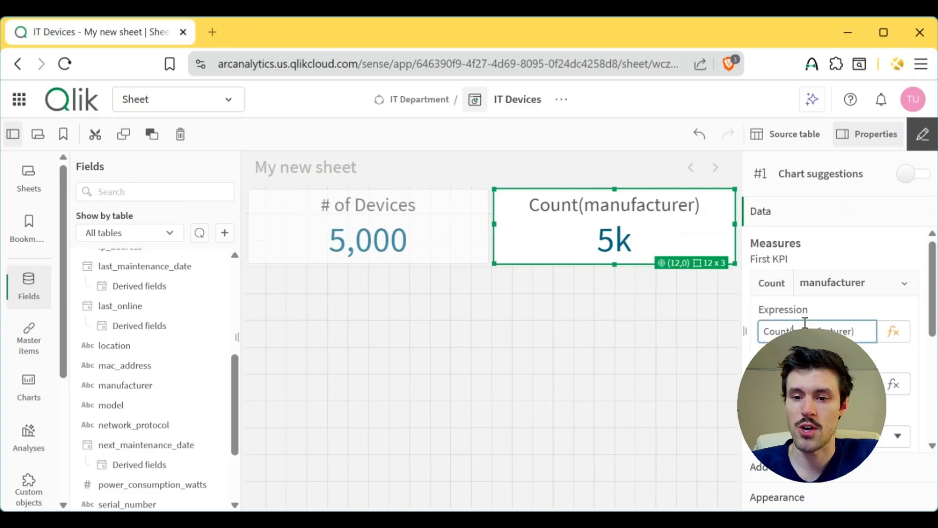
{"action": "type", "text": "distinct"}
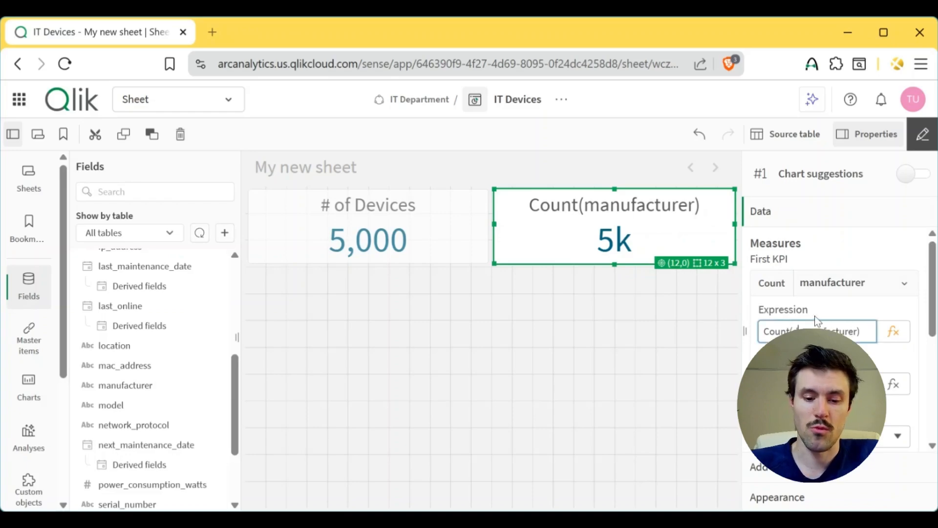
{"action": "key", "text": "Return"}
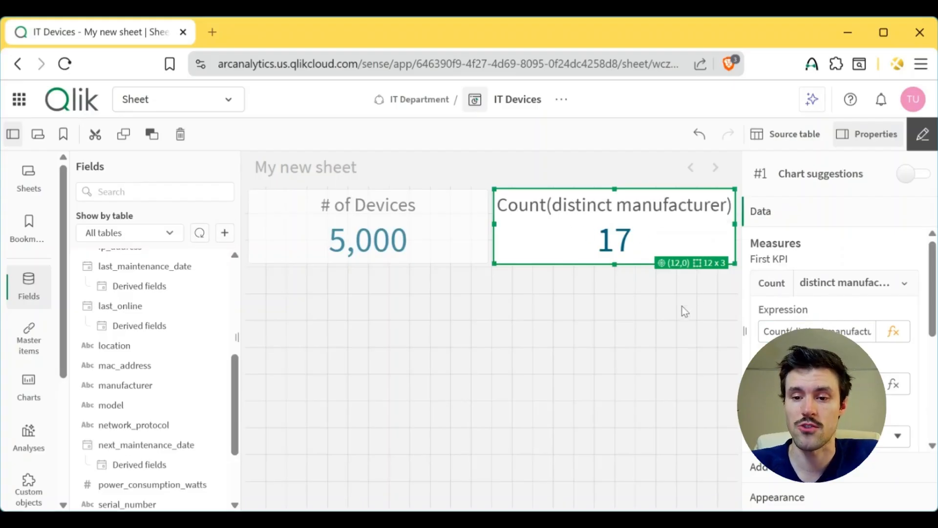
Step: Label the second KPI's measure "Distinct Manf." and collapse its settings
{"action": "scroll", "coordinate": [838, 312], "scroll_direction": "down", "scroll_amount": 2}
{"action": "left_click", "coordinate": [811, 310]}
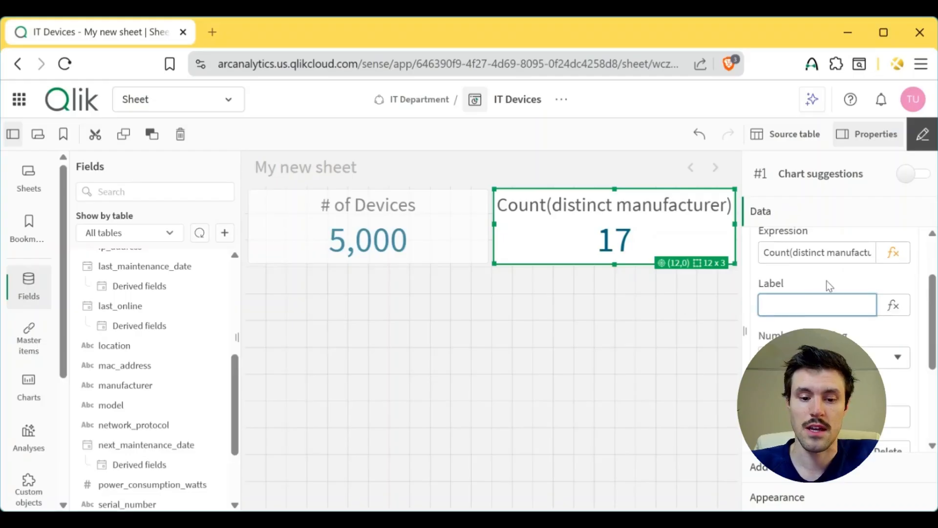
{"action": "type", "text": "Distinct "}
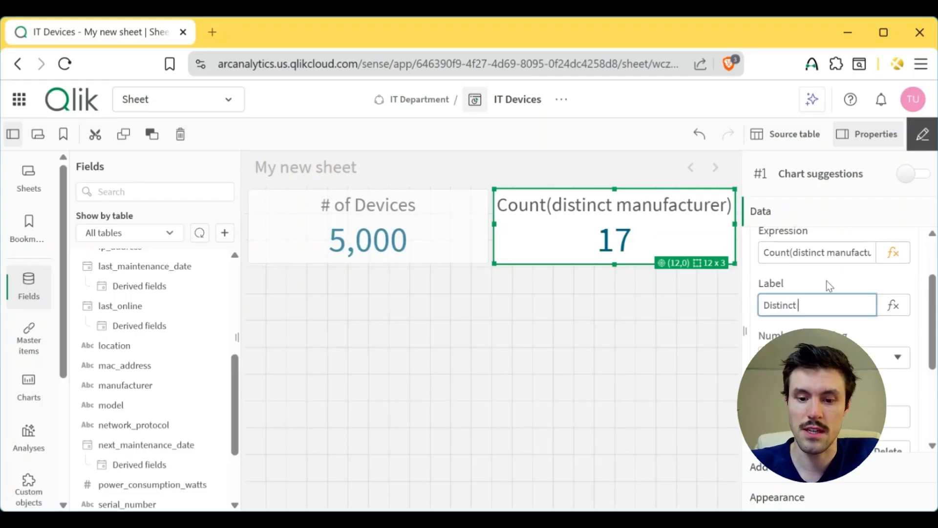
{"action": "type", "text": "Manf."}
{"action": "key", "text": "Return"}
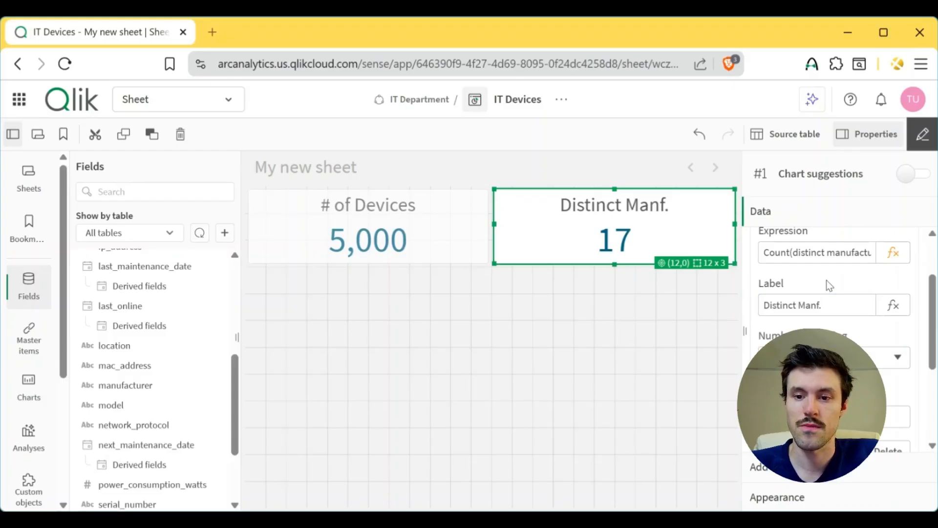
{"action": "scroll", "coordinate": [826, 281], "scroll_direction": "up", "scroll_amount": 2}
{"action": "left_click", "coordinate": [826, 281]}
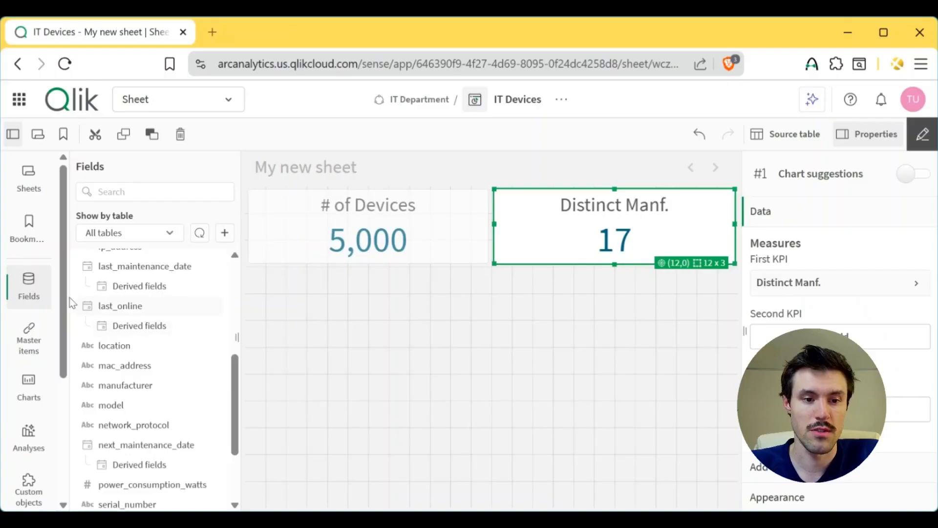
Step: Add a bar chart below the # of Devices KPI, sized 12 x 9 grid cells, with building as its dimension
{"action": "left_click", "coordinate": [24, 400]}
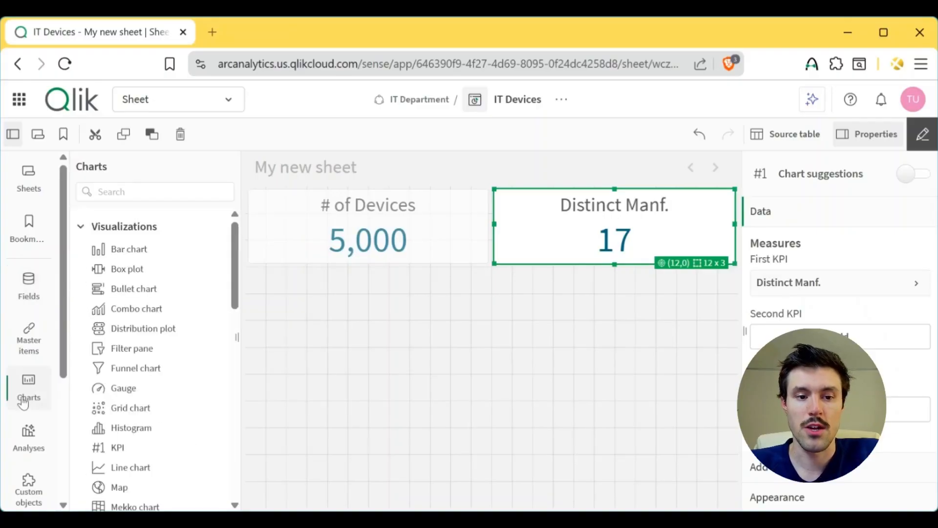
{"action": "left_click_drag", "start_coordinate": [209, 248], "coordinate": [360, 327]}
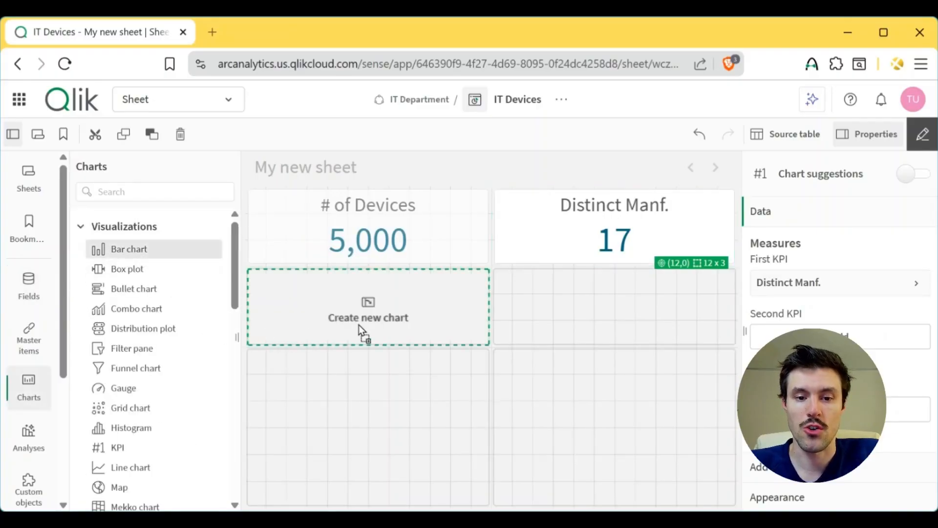
{"action": "left_click_drag", "start_coordinate": [450, 320], "coordinate": [451, 318]}
{"action": "left_click_drag", "start_coordinate": [489, 345], "coordinate": [494, 499]}
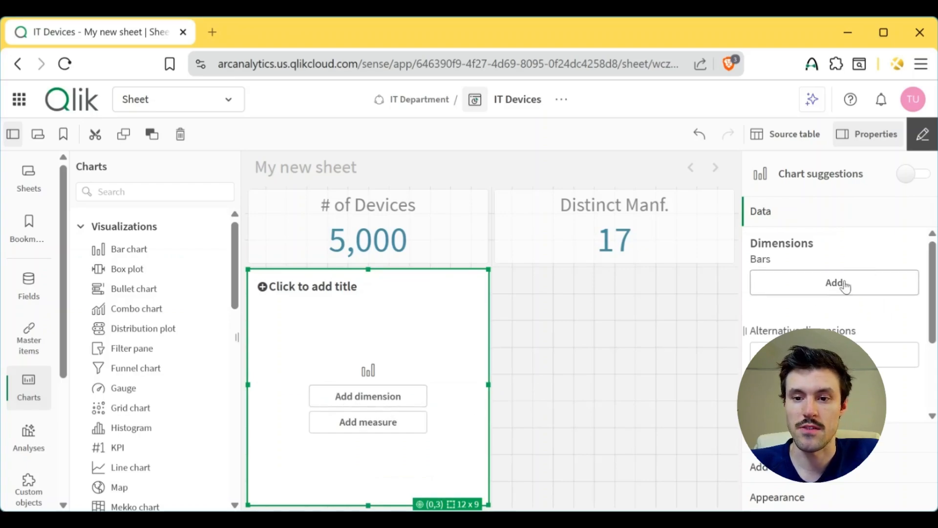
{"action": "left_click", "coordinate": [813, 293]}
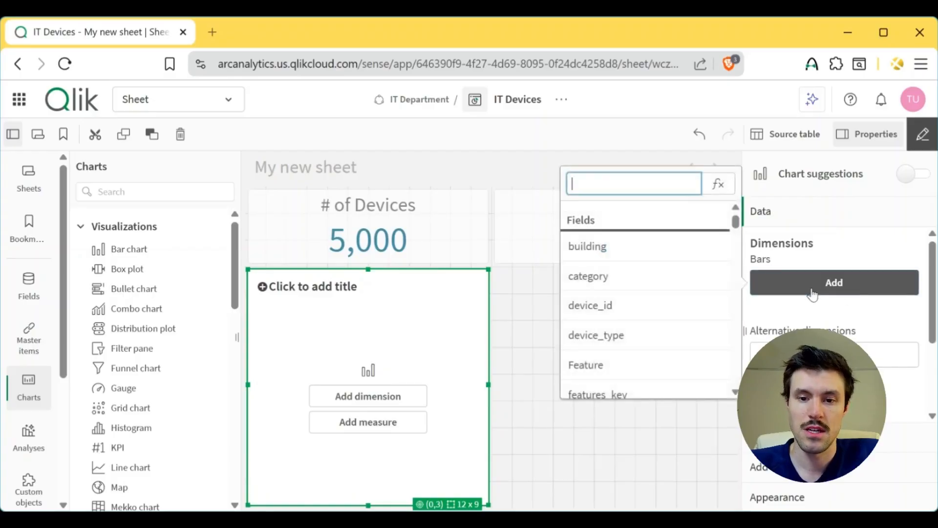
{"action": "left_click", "coordinate": [597, 246]}
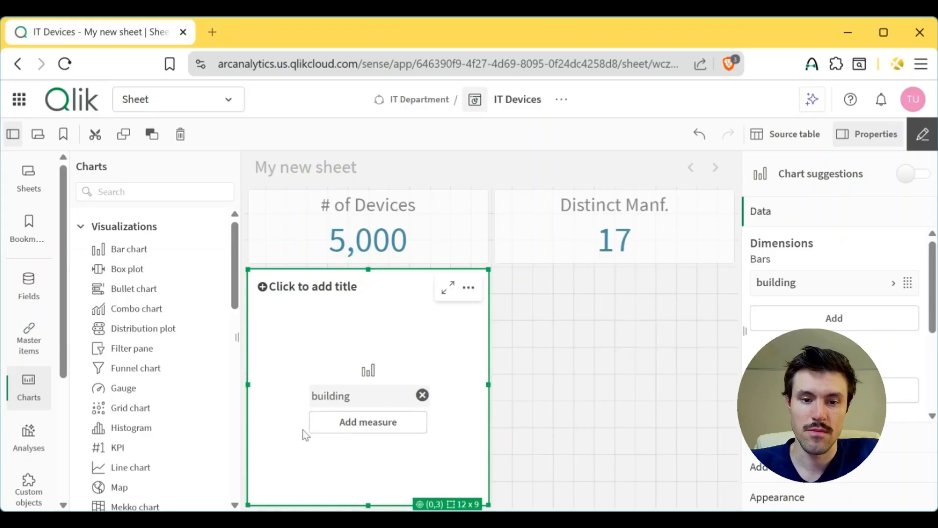
{"action": "left_click", "coordinate": [841, 320]}
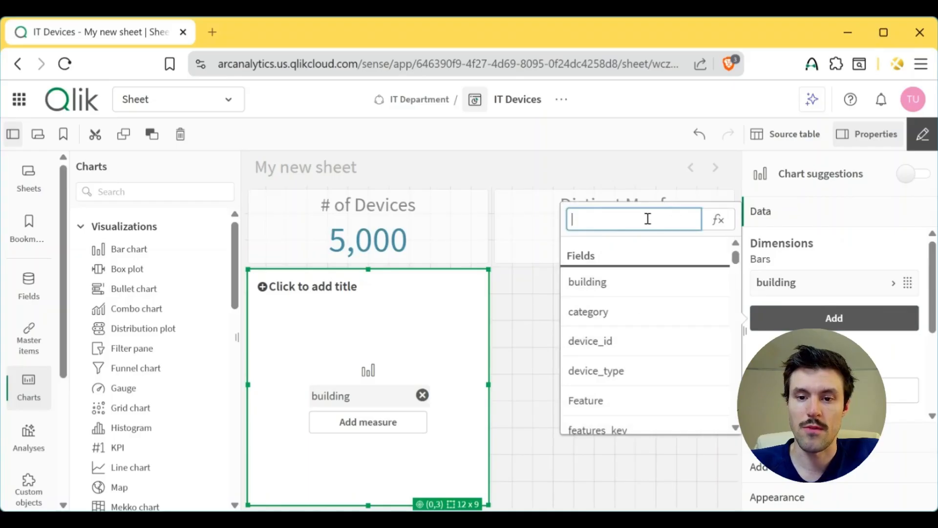
{"action": "type", "text": "device"}
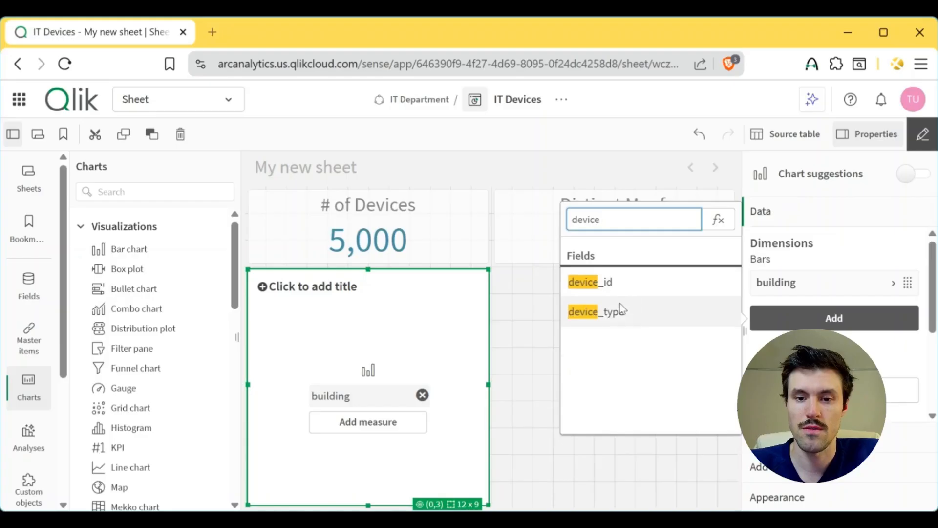
{"action": "left_click", "coordinate": [619, 289]}
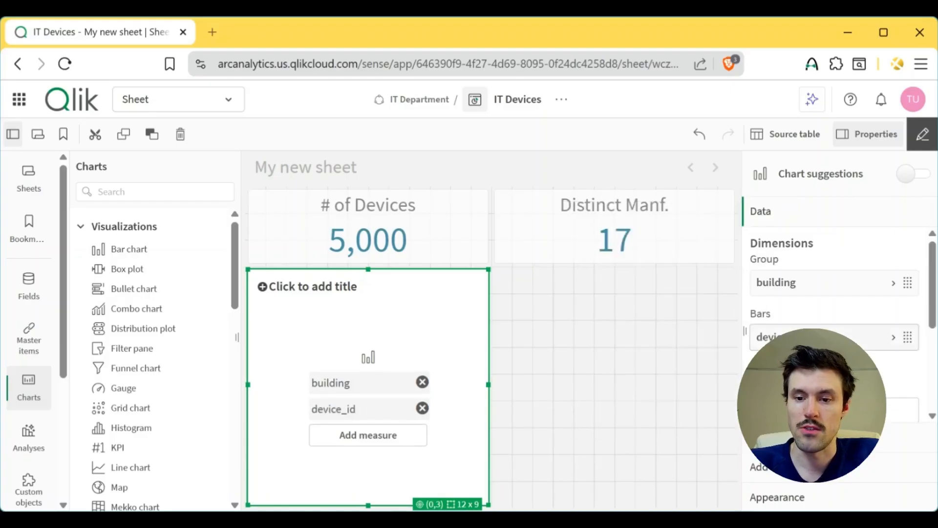
{"action": "left_click", "coordinate": [818, 339]}
{"action": "scroll", "coordinate": [817, 301], "scroll_direction": "down", "scroll_amount": 2}
{"action": "scroll", "coordinate": [816, 300], "scroll_direction": "up", "scroll_amount": 2}
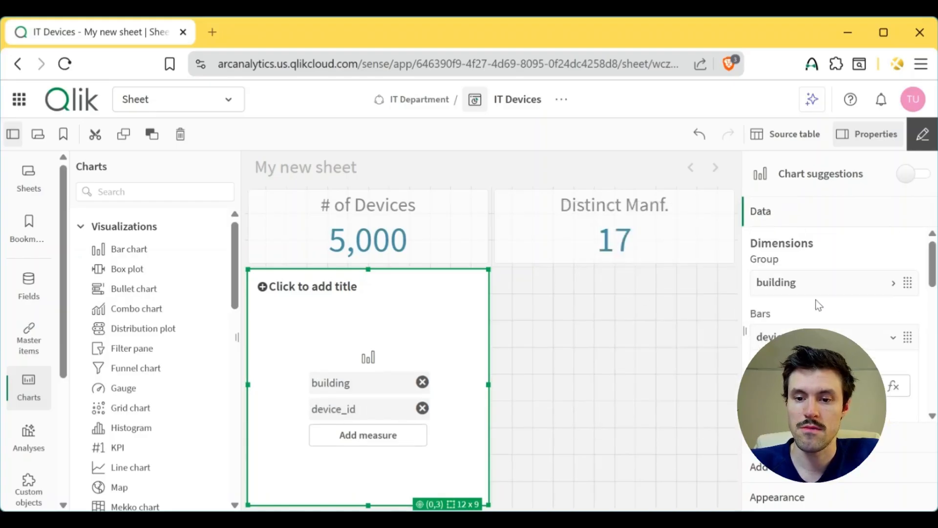
{"action": "left_click", "coordinate": [818, 338]}
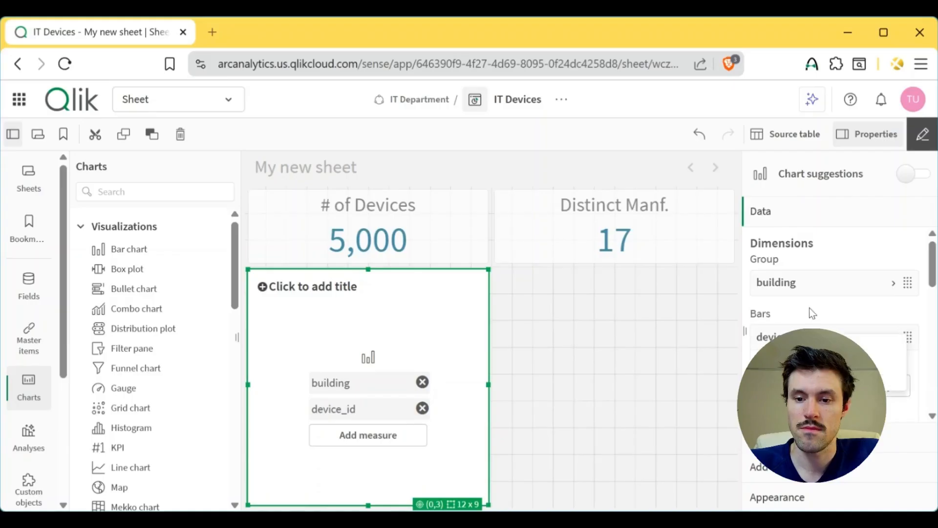
{"action": "left_click", "coordinate": [831, 375]}
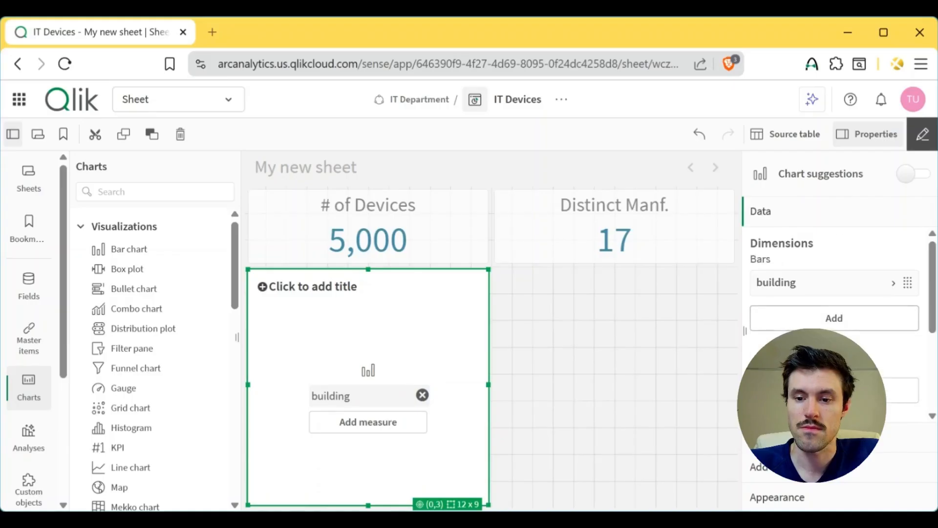
Step: Add Count(device_id) as the bar chart's measure for the length of bars
{"action": "scroll", "coordinate": [806, 326], "scroll_direction": "down", "scroll_amount": 2}
{"action": "scroll", "coordinate": [806, 326], "scroll_direction": "up", "scroll_amount": 2}
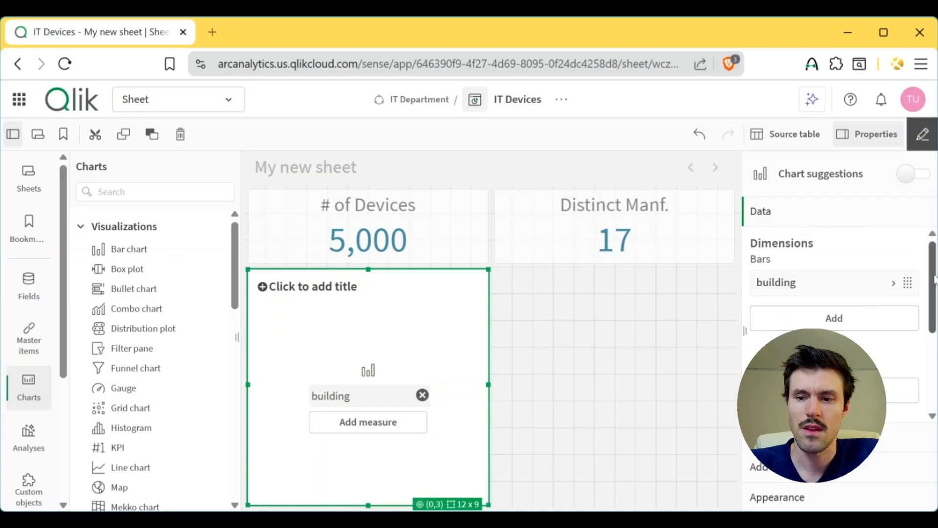
{"action": "left_click_drag", "start_coordinate": [933, 281], "coordinate": [934, 358]}
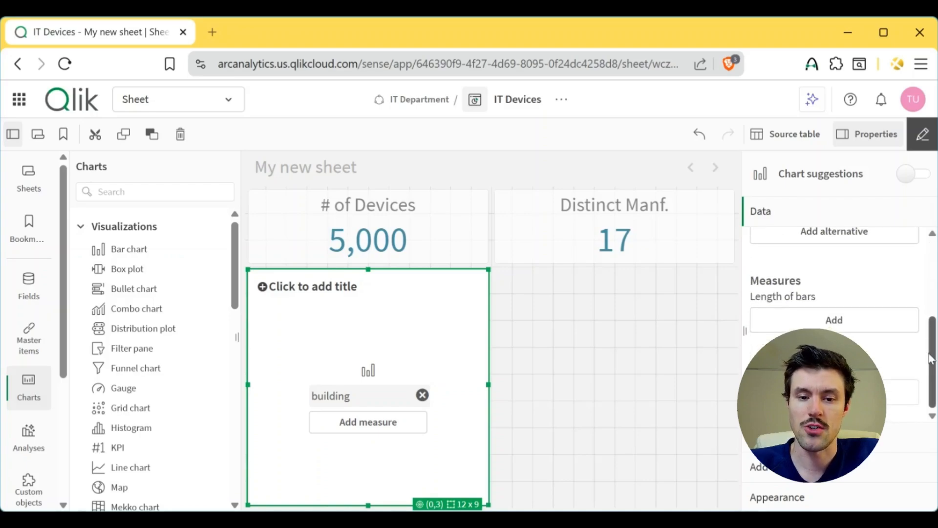
{"action": "left_click", "coordinate": [826, 321]}
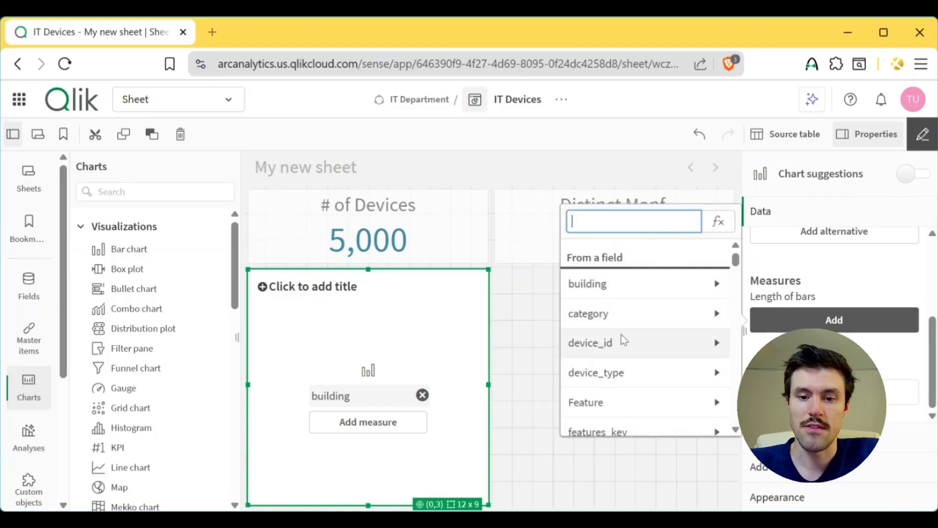
{"action": "type", "text": "device"}
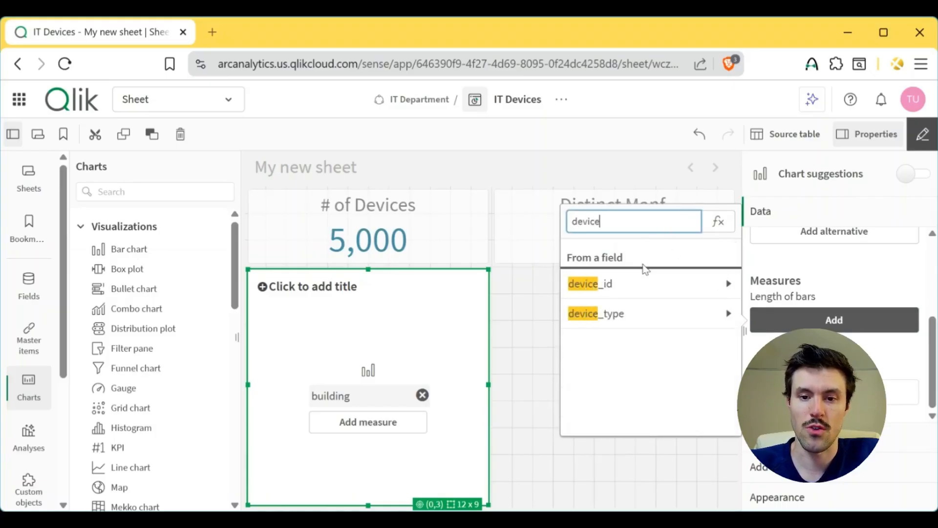
{"action": "left_click", "coordinate": [684, 283]}
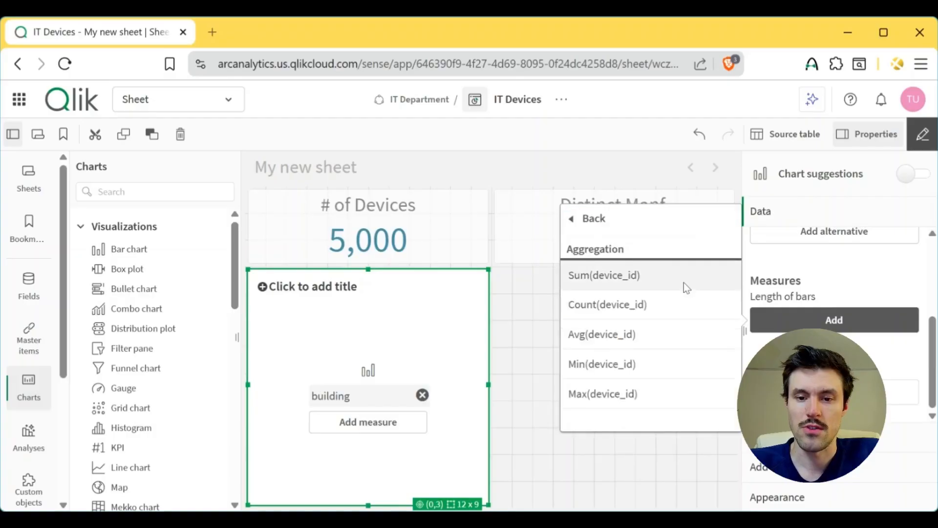
{"action": "left_click", "coordinate": [642, 303]}
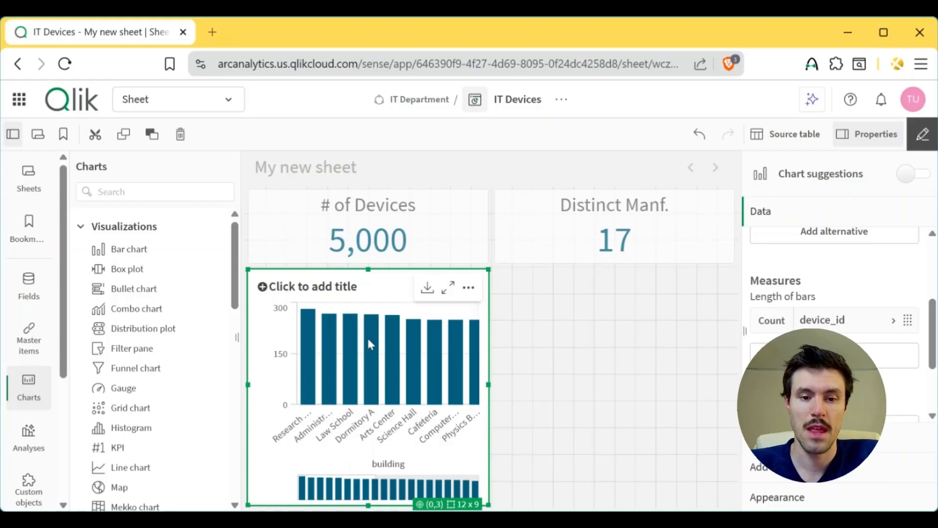
Step: Title the bar chart "Devices by Building"
{"action": "left_click", "coordinate": [323, 289]}
{"action": "type", "text": "Devices"}
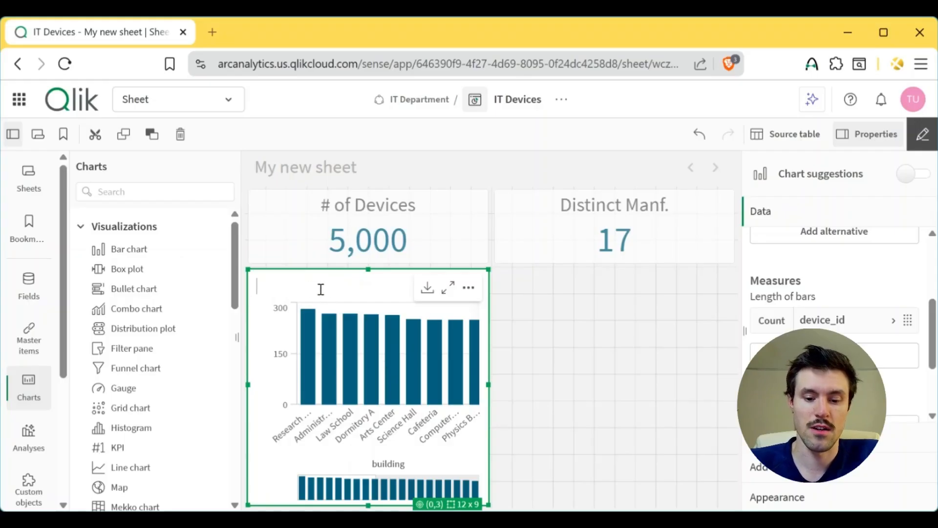
{"action": "type", "text": " by Building"}
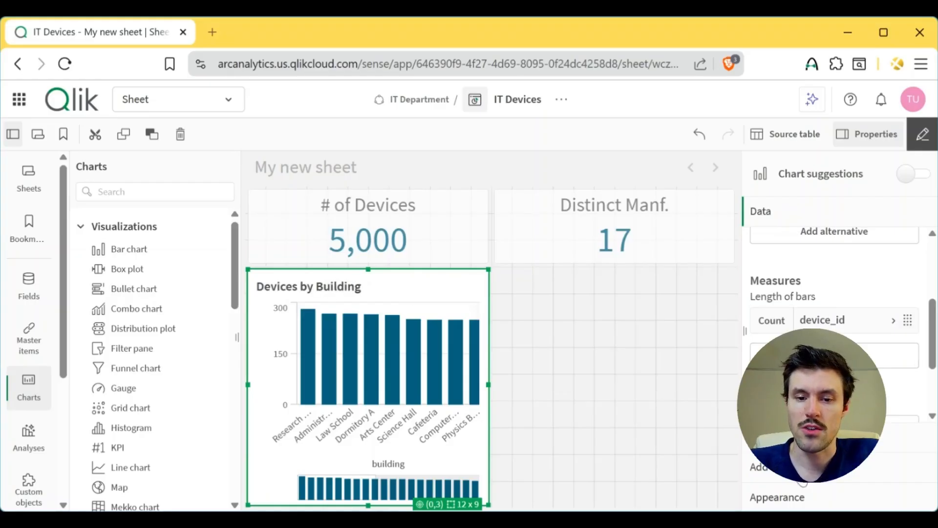
Step: Switch the bar chart from automatic to custom colors and color the bars by measure
{"action": "left_click", "coordinate": [772, 497]}
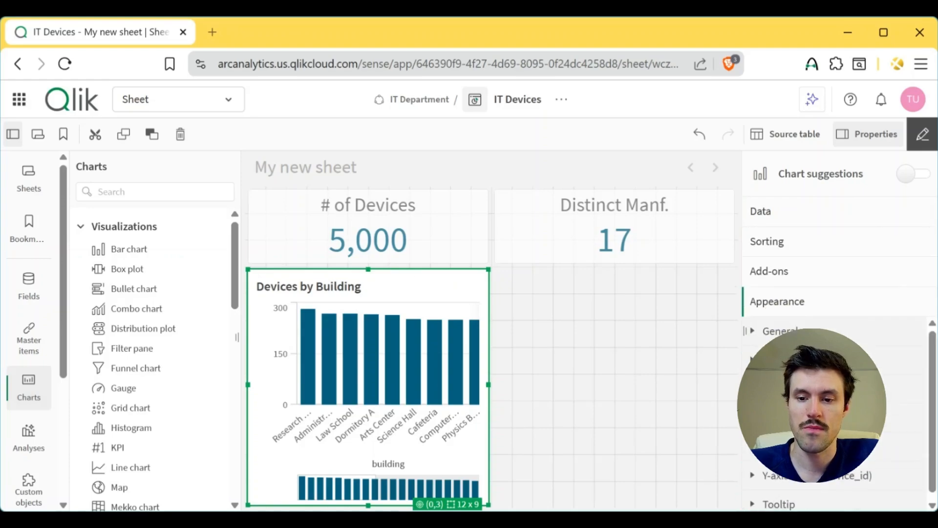
{"action": "left_click", "coordinate": [811, 418]}
{"action": "scroll", "coordinate": [831, 421], "scroll_direction": "down", "scroll_amount": 2}
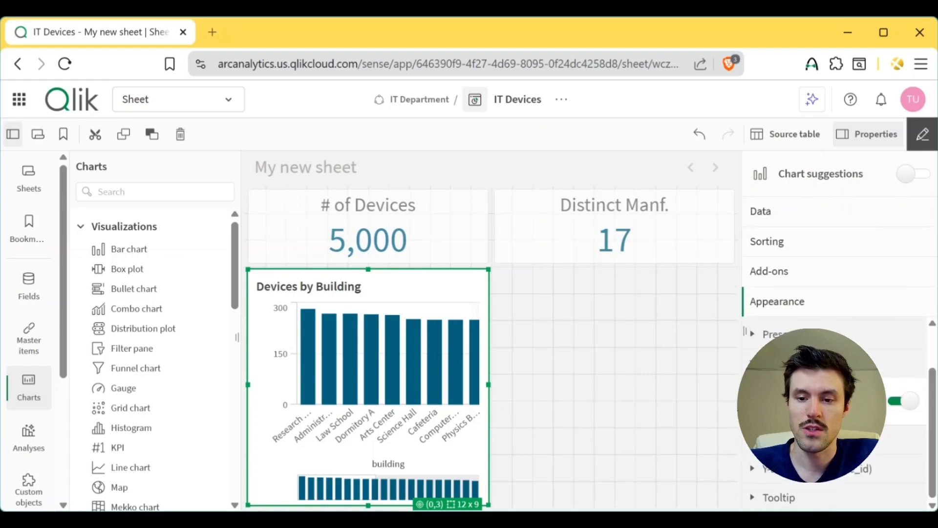
{"action": "left_click", "coordinate": [889, 404]}
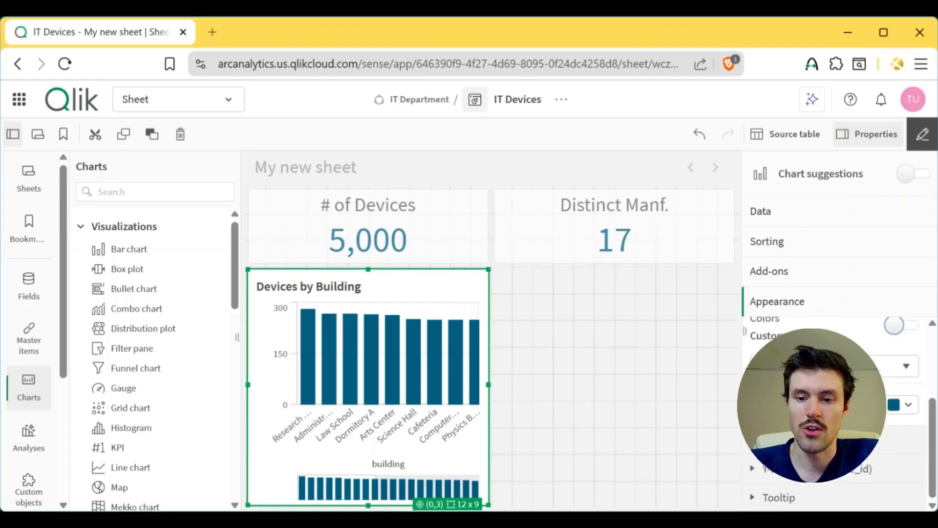
{"action": "left_click", "coordinate": [835, 366]}
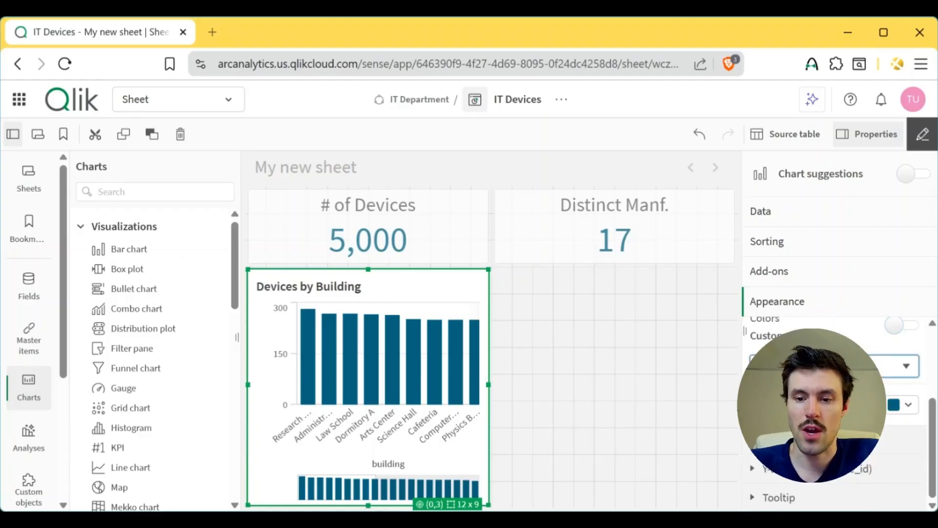
{"action": "left_click", "coordinate": [821, 419]}
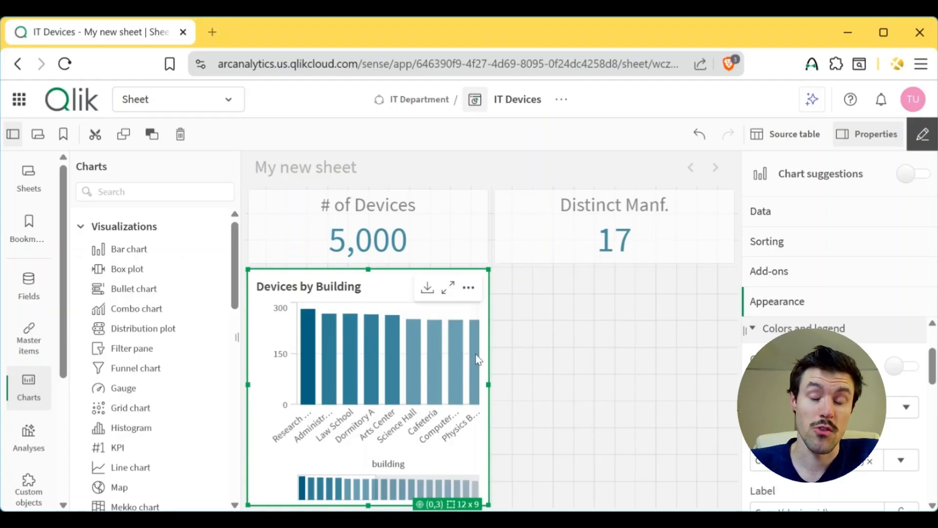
{"action": "scroll", "coordinate": [920, 381], "scroll_direction": "down", "scroll_amount": 5}
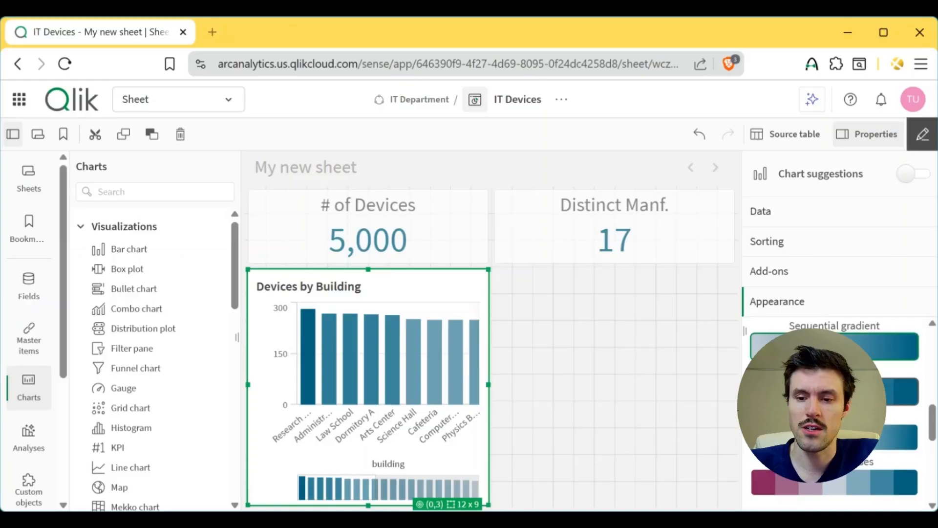
{"action": "scroll", "coordinate": [836, 416], "scroll_direction": "up", "scroll_amount": 5}
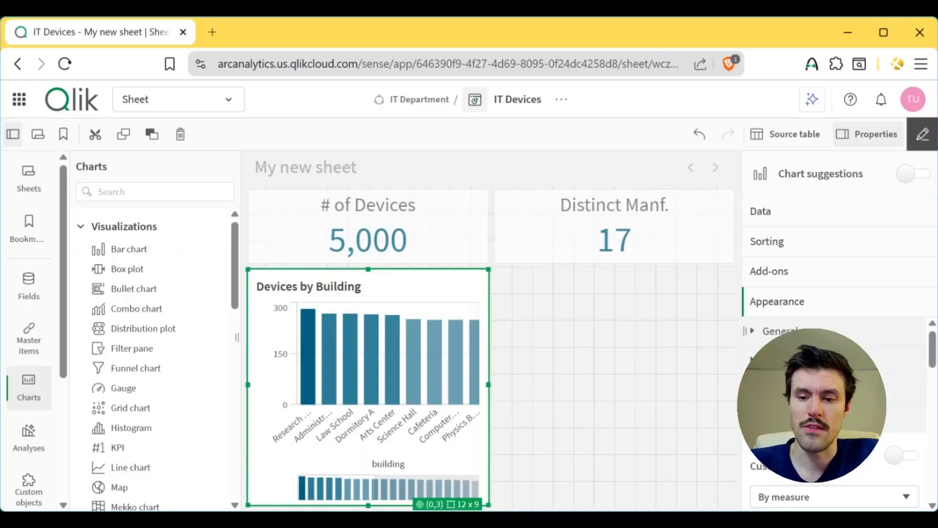
{"action": "left_click", "coordinate": [801, 418]}
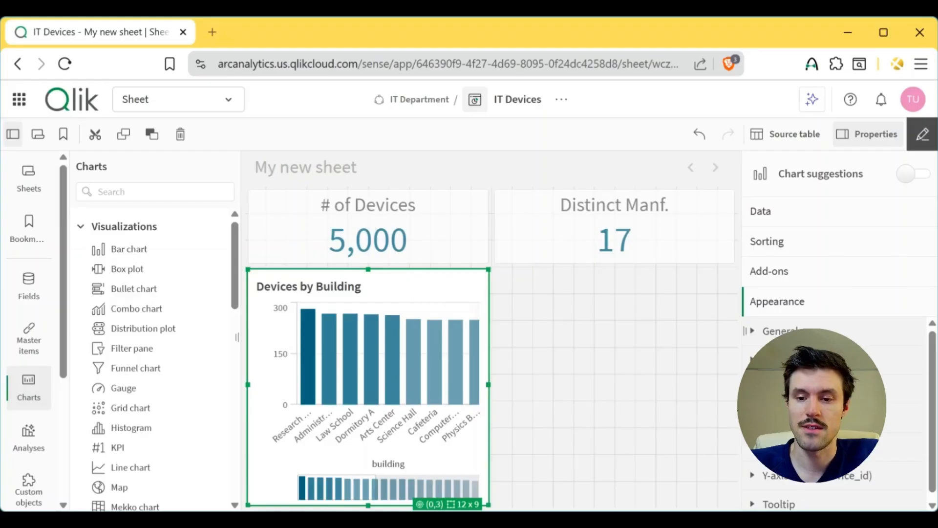
Step: Try the horizontal orientation on the bar chart and set it back to vertical
{"action": "left_click", "coordinate": [801, 389]}
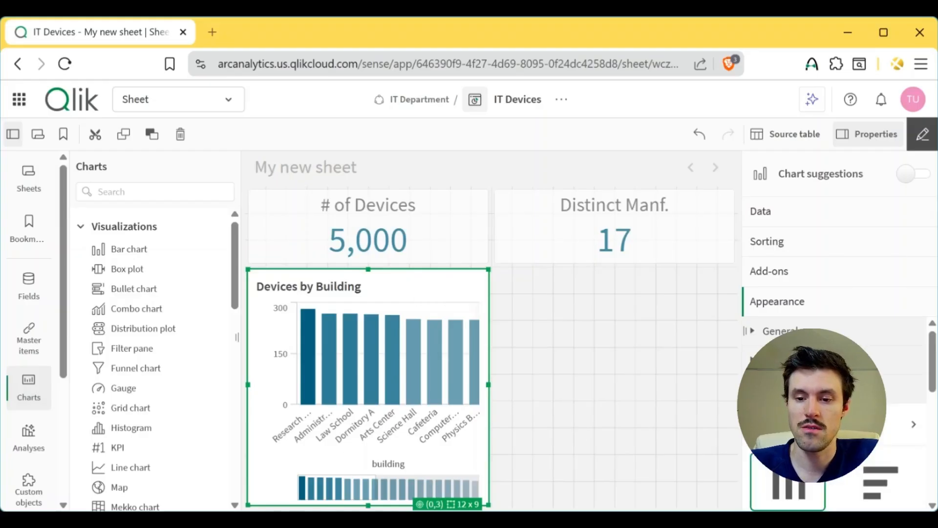
{"action": "scroll", "coordinate": [811, 390], "scroll_direction": "down", "scroll_amount": 3}
{"action": "left_click", "coordinate": [890, 347]}
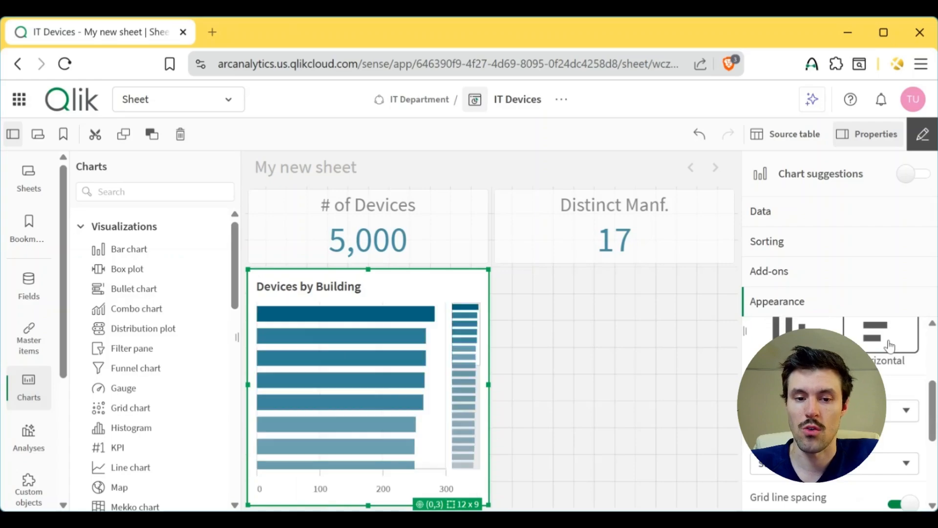
{"action": "left_click", "coordinate": [796, 338]}
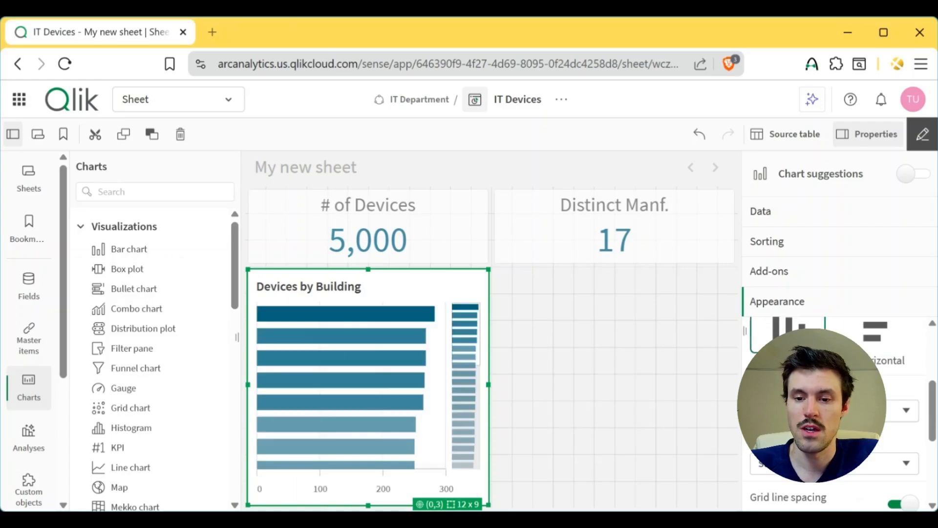
{"action": "scroll", "coordinate": [787, 421], "scroll_direction": "down", "scroll_amount": 2}
{"action": "scroll", "coordinate": [835, 415], "scroll_direction": "down", "scroll_amount": 2}
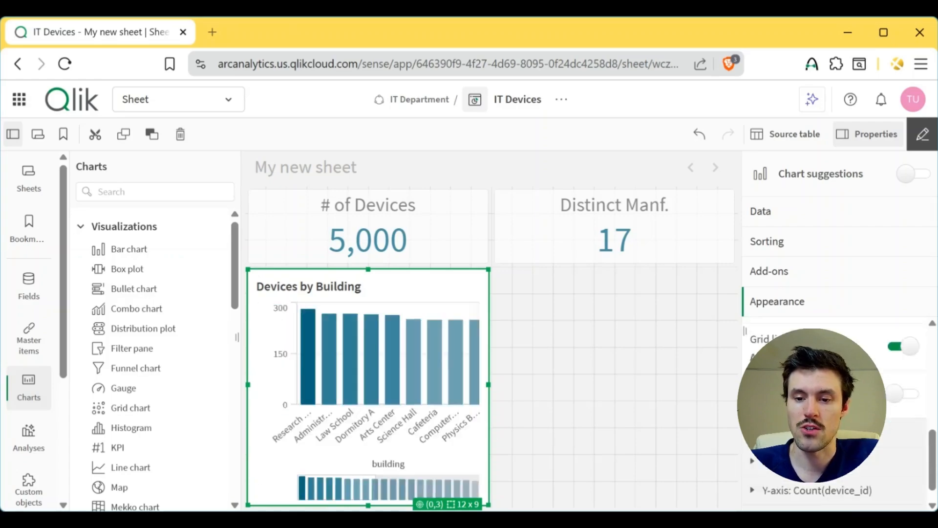
Step: Turn on value labels for the Devices by Building chart, widen it to the full 24-column sheet width, and leave edit mode
{"action": "left_click", "coordinate": [891, 399]}
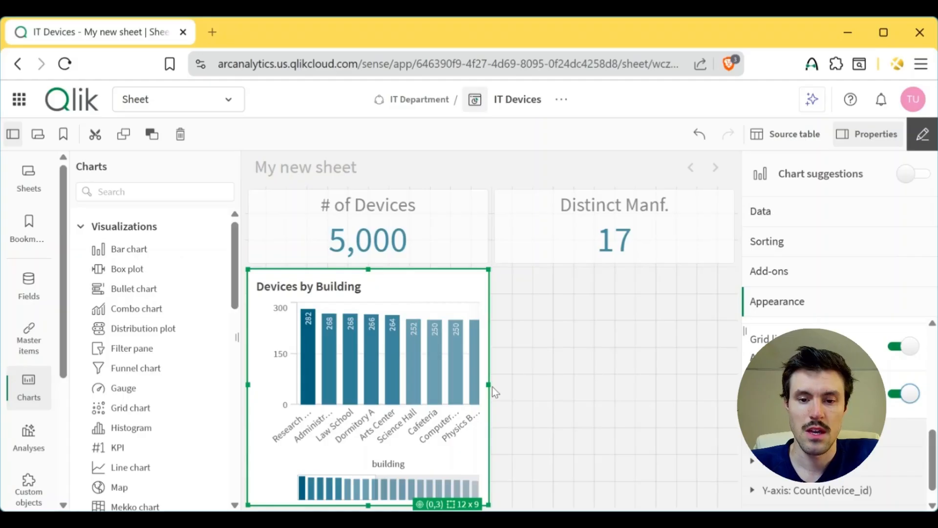
{"action": "left_click_drag", "start_coordinate": [489, 385], "coordinate": [736, 386]}
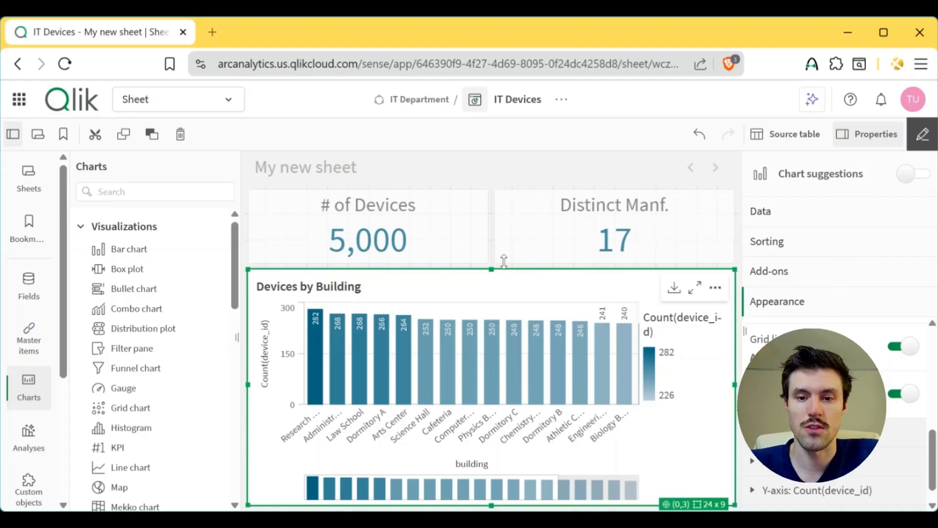
{"action": "left_click", "coordinate": [920, 137]}
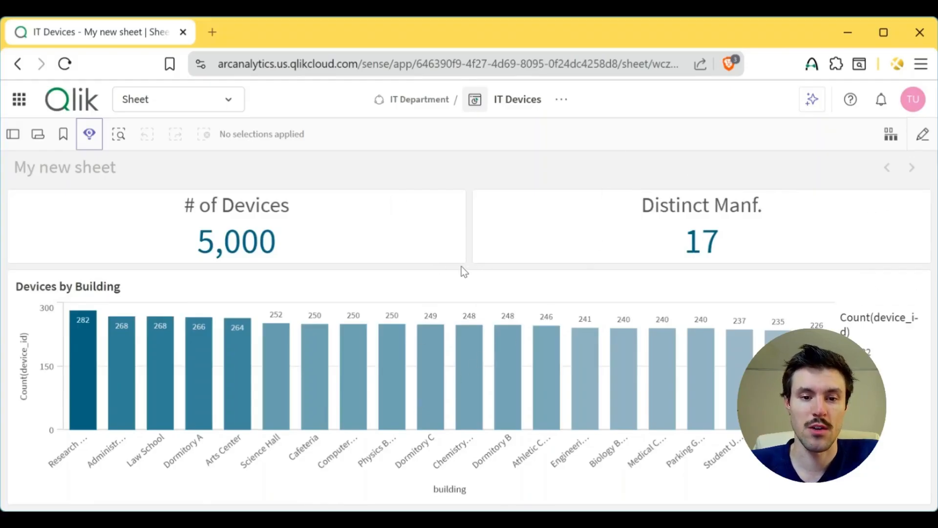
Step: Filter the bar chart to Cafeteria, Physics Building, Dormitory C and Chemistry Building, and narrow the selection to the last three with a range selection
{"action": "left_click", "coordinate": [307, 447]}
{"action": "left_click", "coordinate": [384, 446]}
{"action": "left_click", "coordinate": [436, 438]}
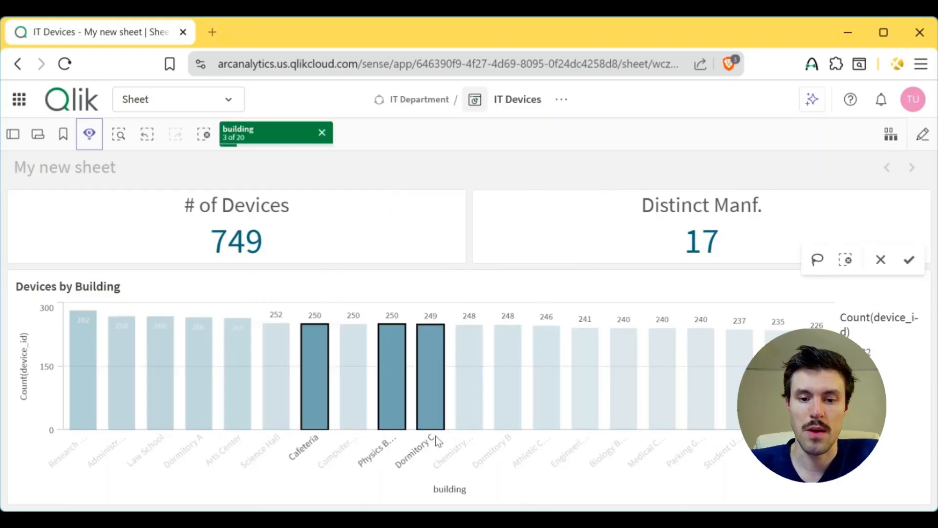
{"action": "left_click", "coordinate": [468, 446]}
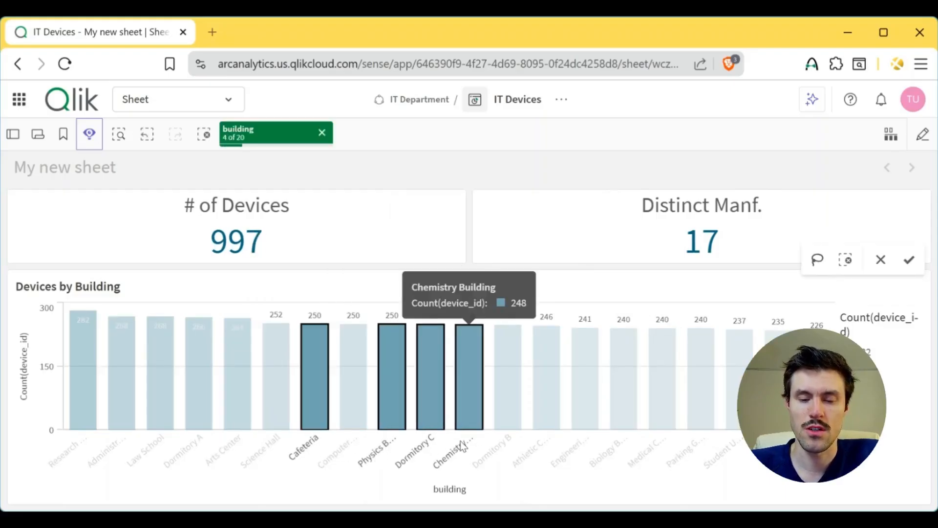
{"action": "left_click", "coordinate": [910, 262]}
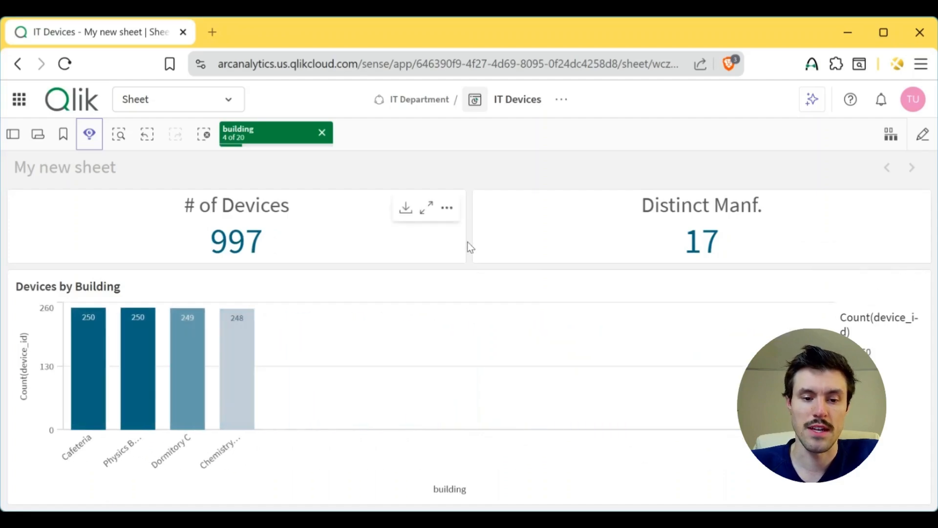
{"action": "left_click_drag", "start_coordinate": [294, 457], "coordinate": [121, 462]}
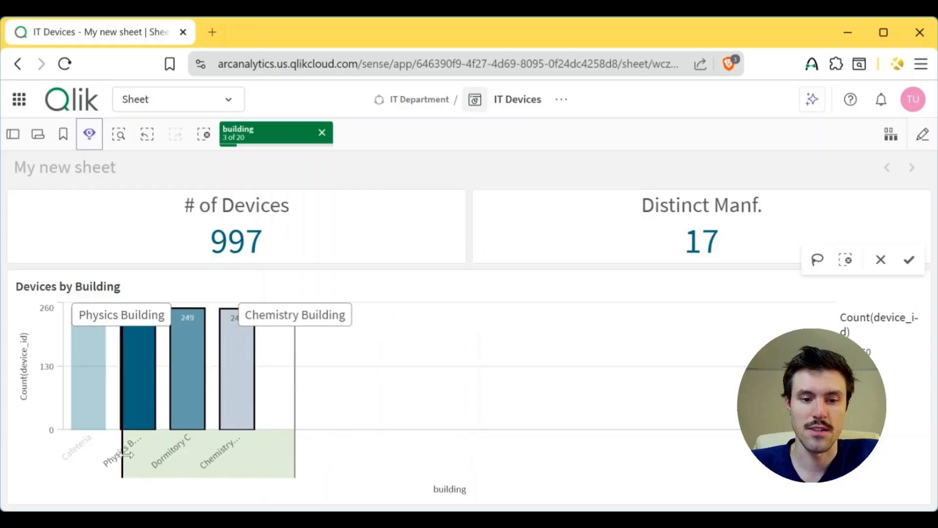
{"action": "left_click", "coordinate": [910, 259]}
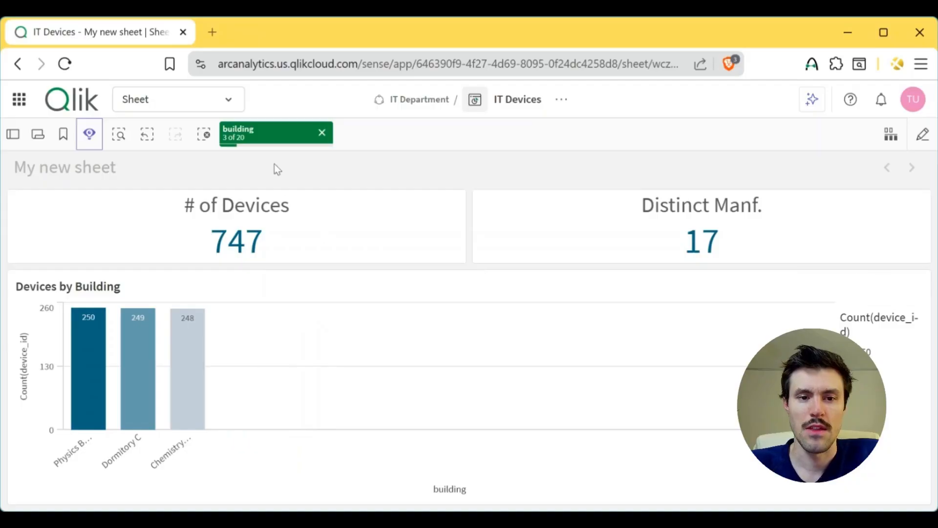
Step: Add Athletic Center and Biology Building to the building filter, search it for "cafe" to add Cafeteria, and confirm the selection
{"action": "left_click", "coordinate": [271, 142]}
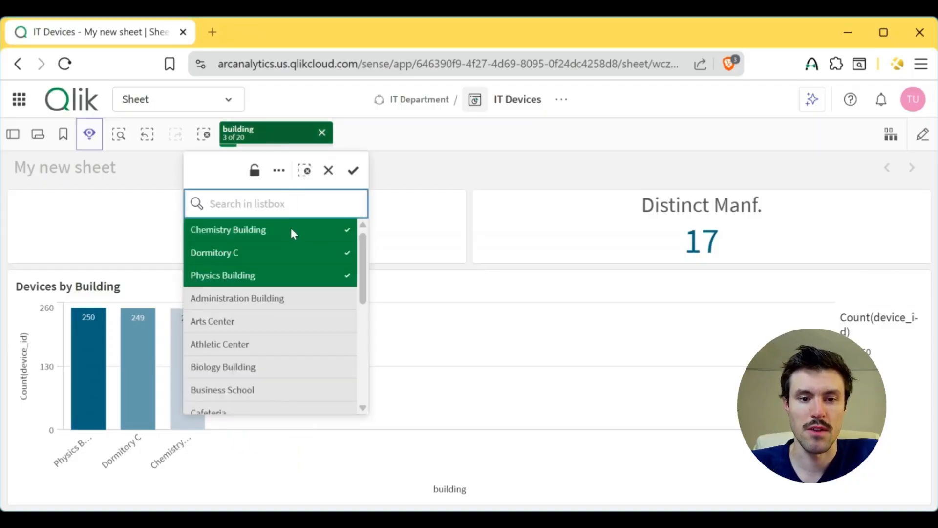
{"action": "scroll", "coordinate": [353, 246], "scroll_direction": "down", "scroll_amount": 3}
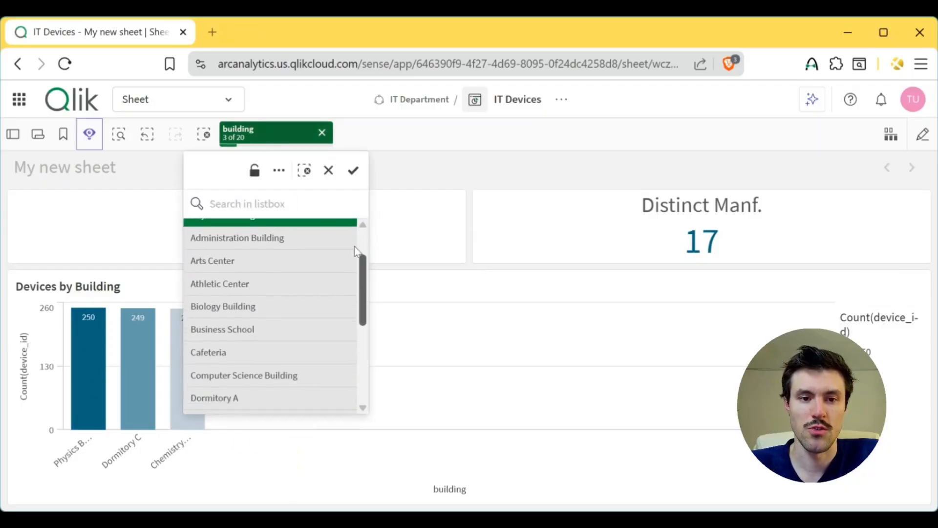
{"action": "left_click", "coordinate": [270, 289]}
{"action": "left_click", "coordinate": [264, 308]}
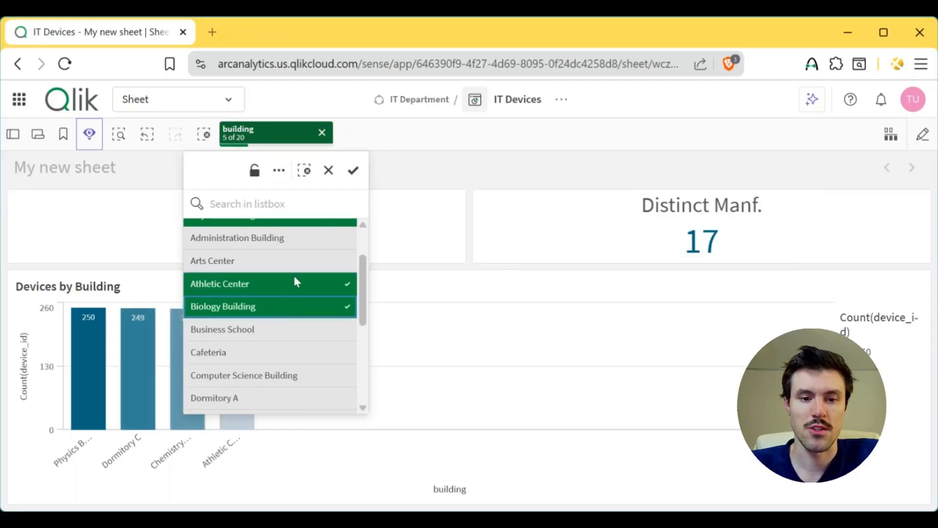
{"action": "left_click", "coordinate": [285, 202]}
{"action": "type", "text": "cafe"}
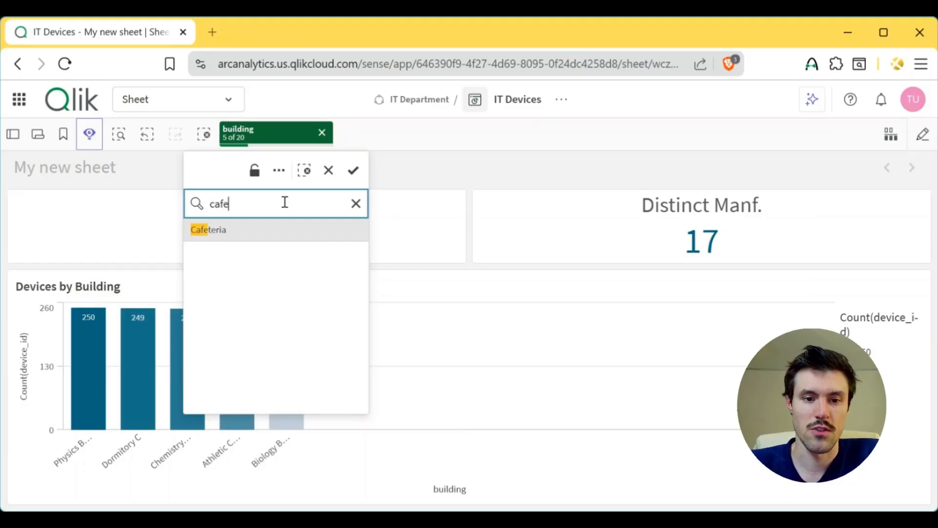
{"action": "left_click", "coordinate": [244, 231]}
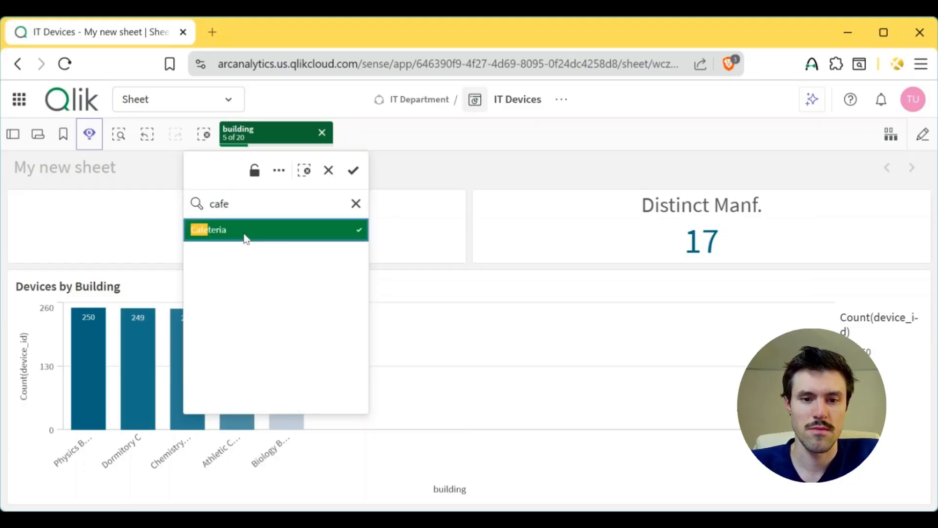
{"action": "left_click", "coordinate": [353, 171]}
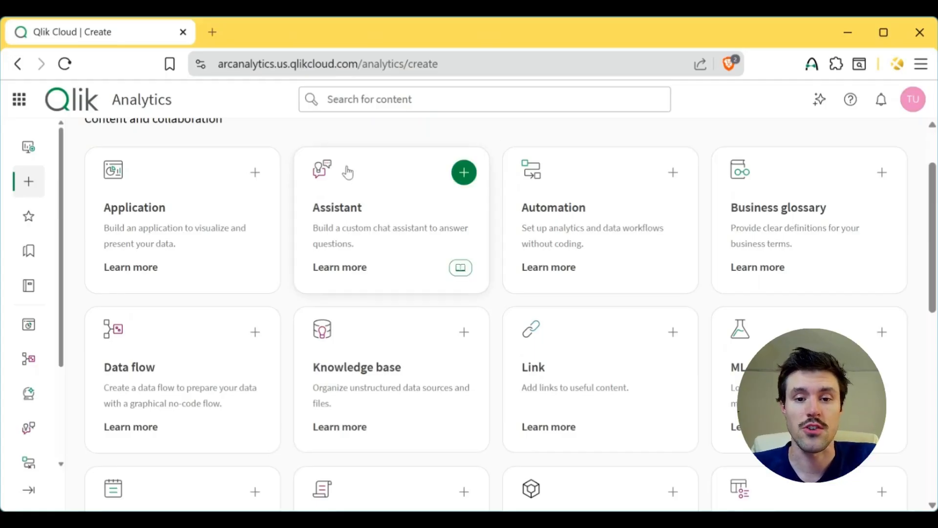
Step: Expand the navigation sidebar on the Analytics Create page and look through the available content types
{"action": "left_click", "coordinate": [28, 485]}
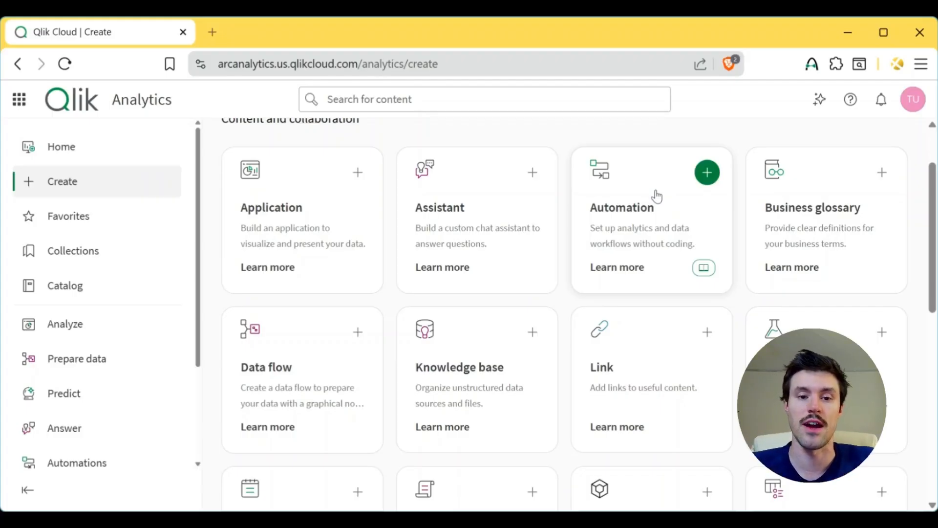
{"action": "scroll", "coordinate": [657, 196], "scroll_direction": "down", "scroll_amount": 3}
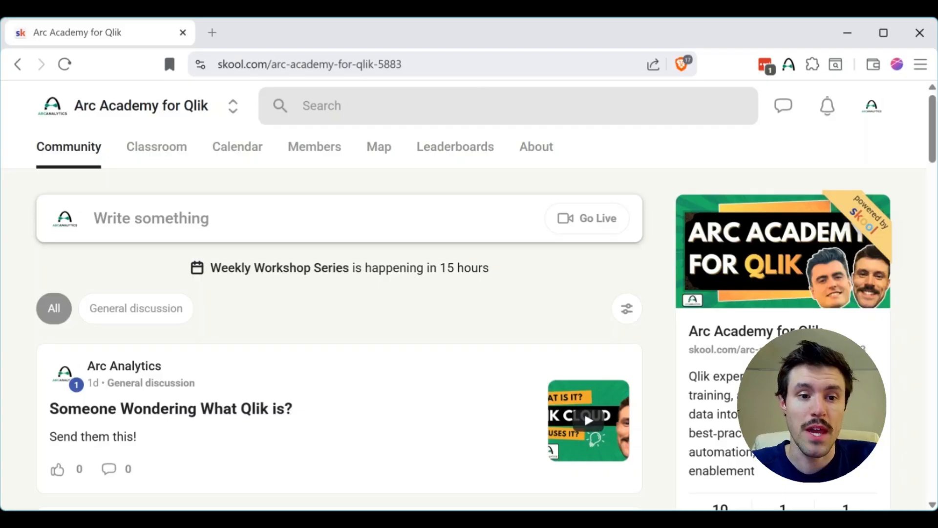
Step: Switch to the Arc Academy for Qlik community on Skool and open the Qlik Resource Vault course in its classroom
{"action": "left_click", "coordinate": [153, 150]}
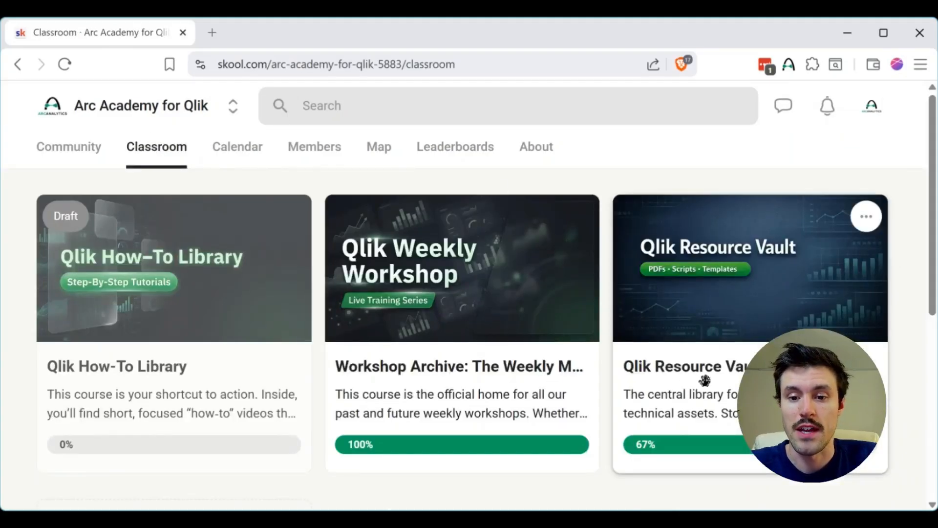
{"action": "left_click", "coordinate": [767, 378]}
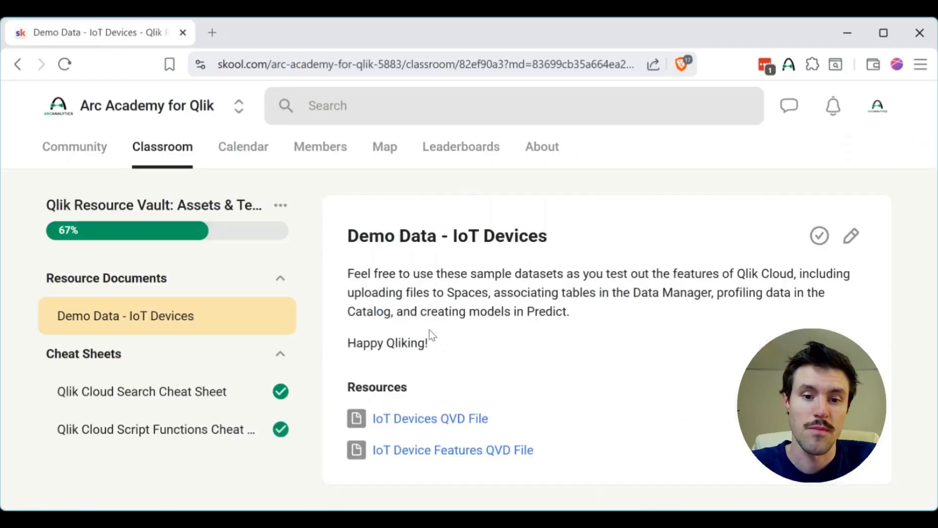